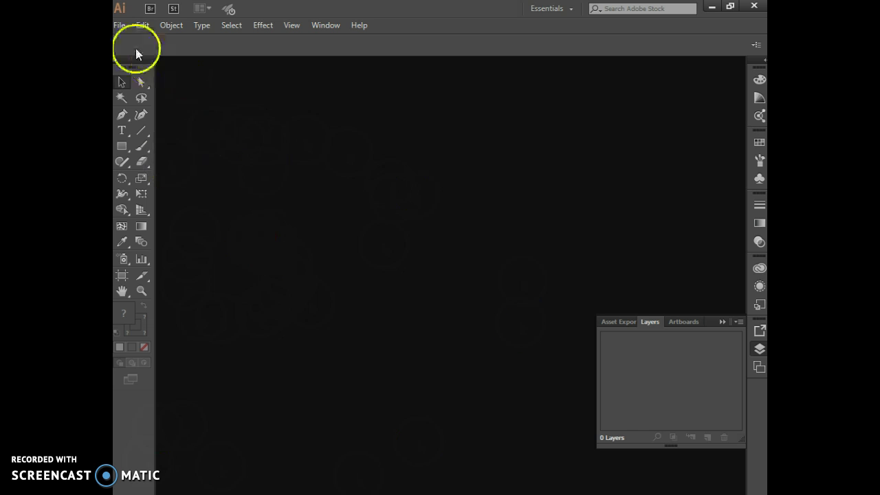
Create a new document measured in points, 8.5 pt wide and 11 pt high.
{"action": "left_click", "coordinate": [118, 25]}
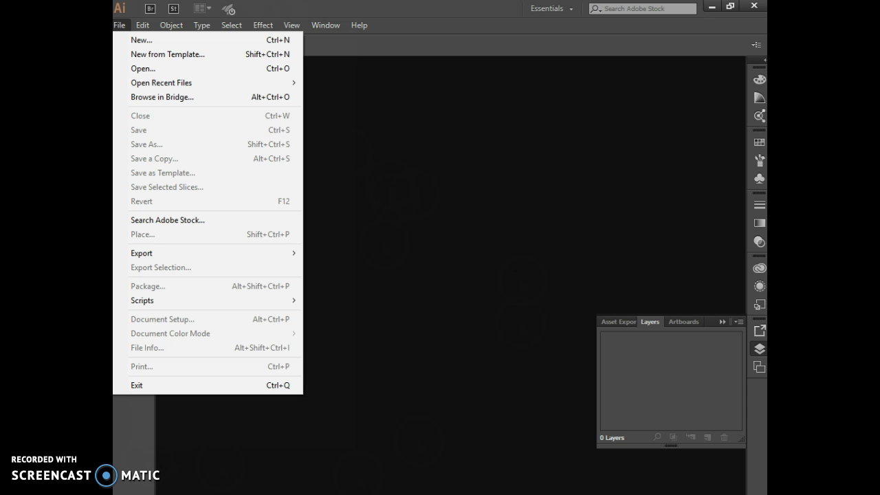
{"action": "left_click", "coordinate": [127, 39]}
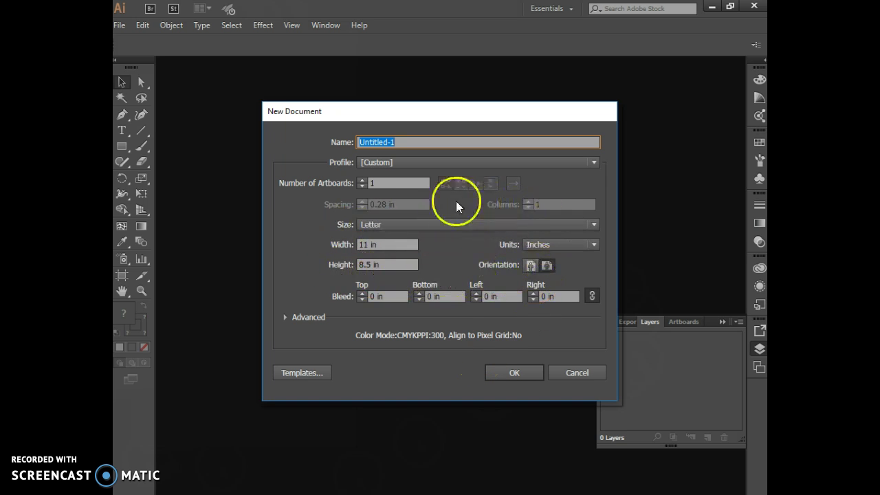
{"action": "left_click", "coordinate": [553, 247]}
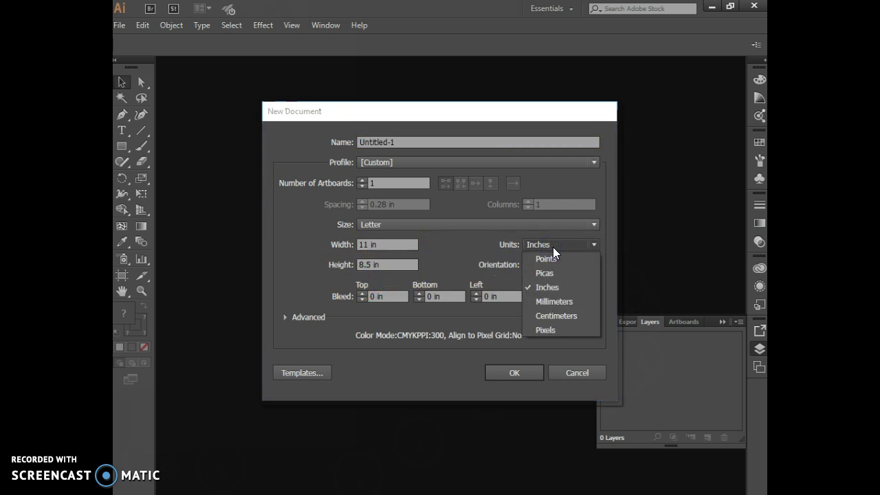
{"action": "left_click", "coordinate": [552, 259]}
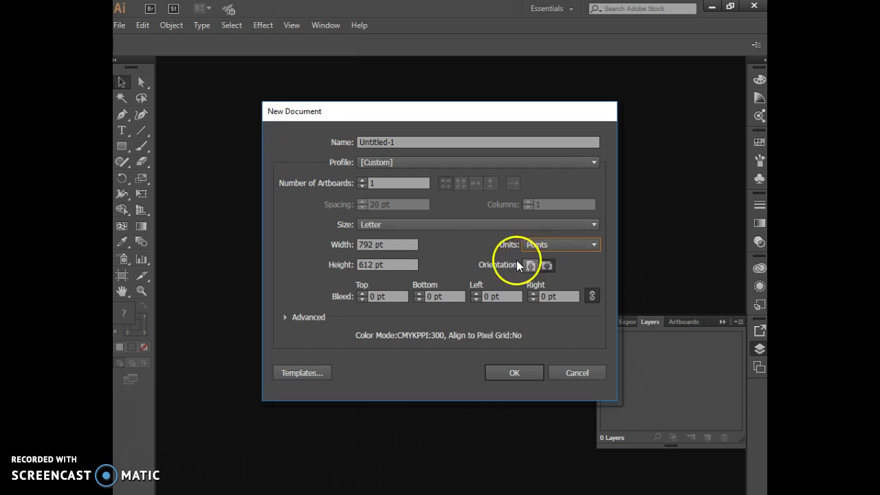
{"action": "double_click", "coordinate": [365, 244]}
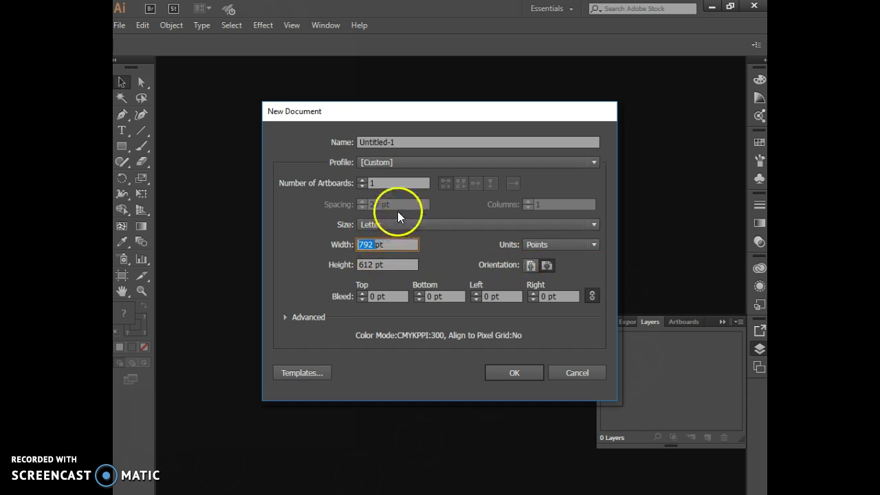
{"action": "type", "text": "8"}
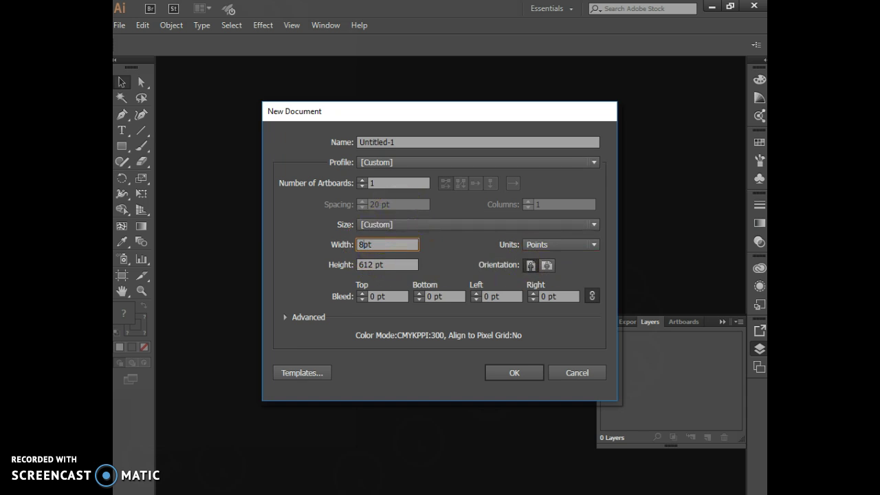
{"action": "type", "text": ".5"}
{"action": "double_click", "coordinate": [363, 266]}
{"action": "type", "text": "1"}
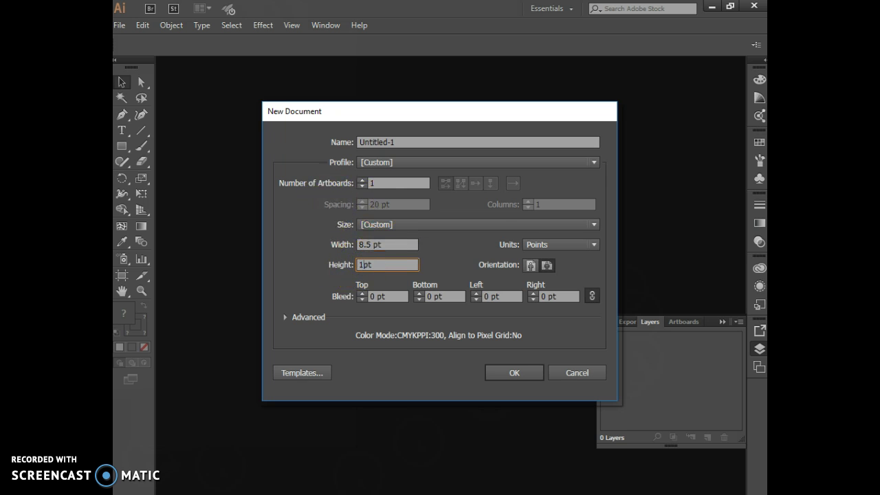
{"action": "left_click", "coordinate": [493, 369]}
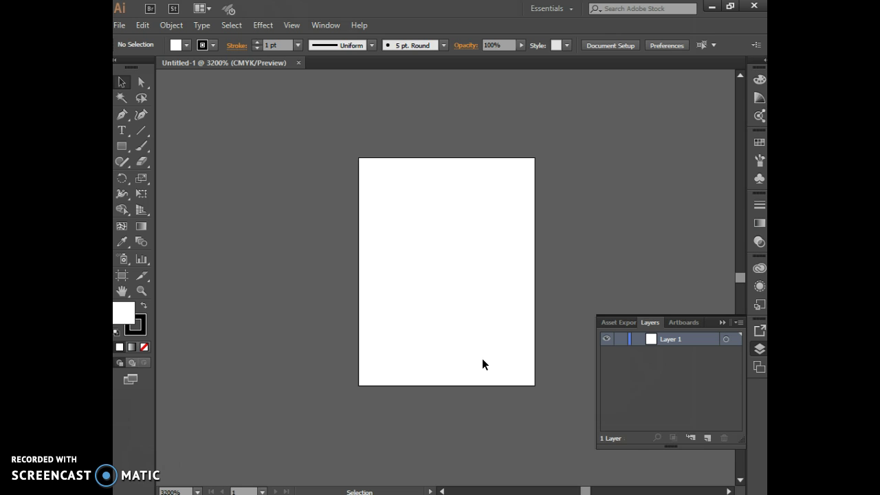
Check how the page fits the paper in the print settings, cancel printing and close the document.
{"action": "key", "text": "a"}
{"action": "key", "text": "ctrl+p"}
{"action": "left_click", "coordinate": [482, 360]}
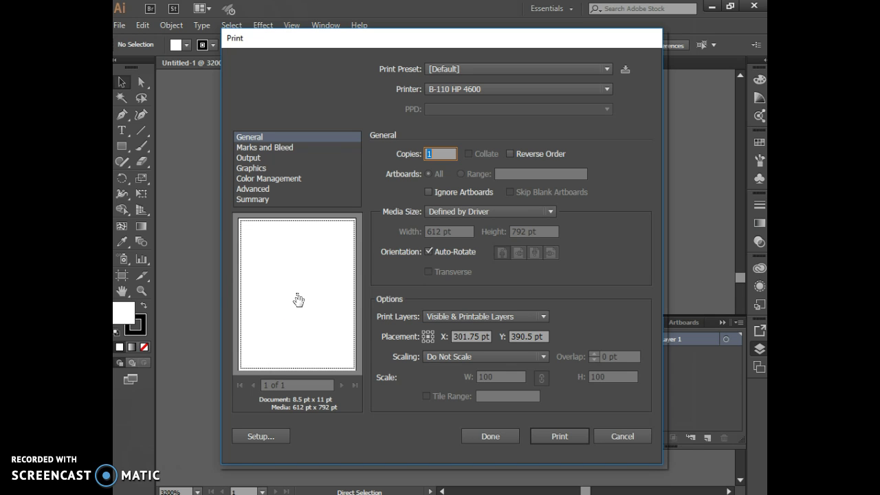
{"action": "left_click", "coordinate": [607, 438]}
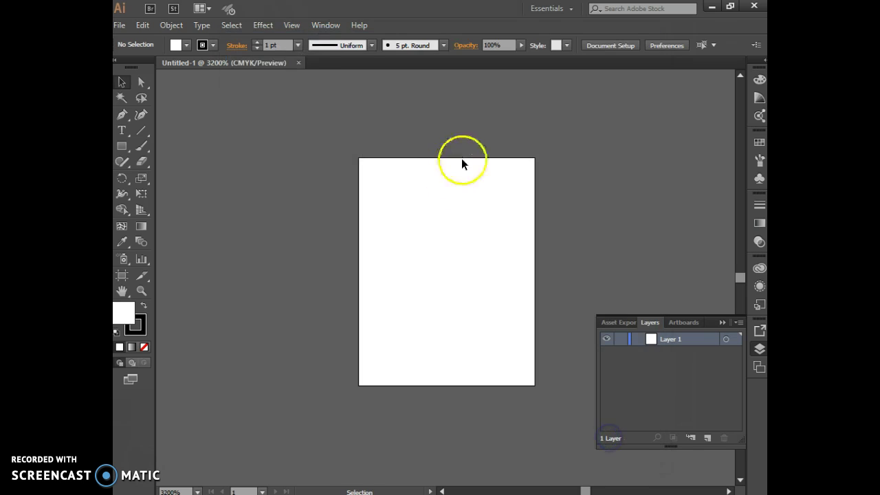
{"action": "left_click", "coordinate": [298, 62]}
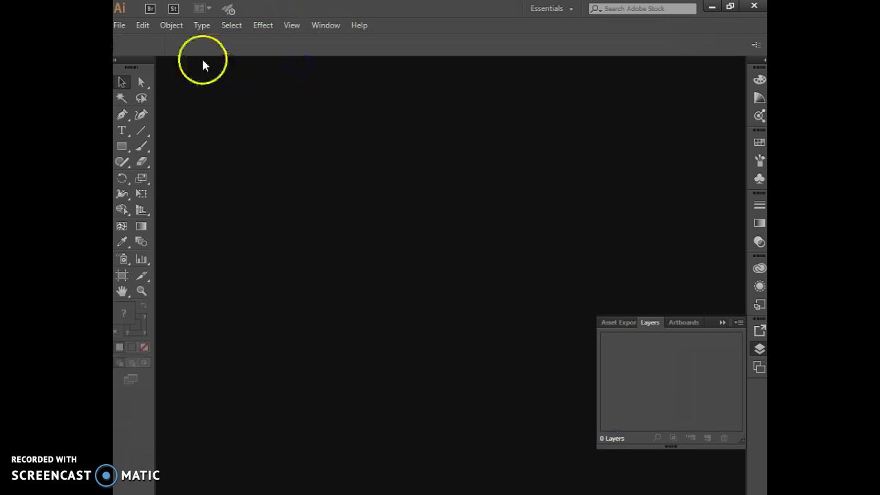
Start another new document and set its units to inches.
{"action": "left_click", "coordinate": [125, 25]}
{"action": "left_click", "coordinate": [131, 37]}
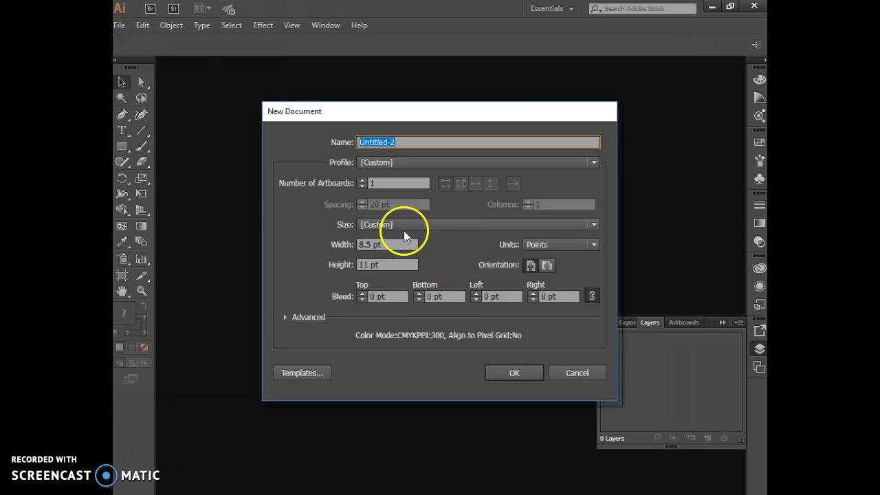
{"action": "left_click", "coordinate": [536, 245]}
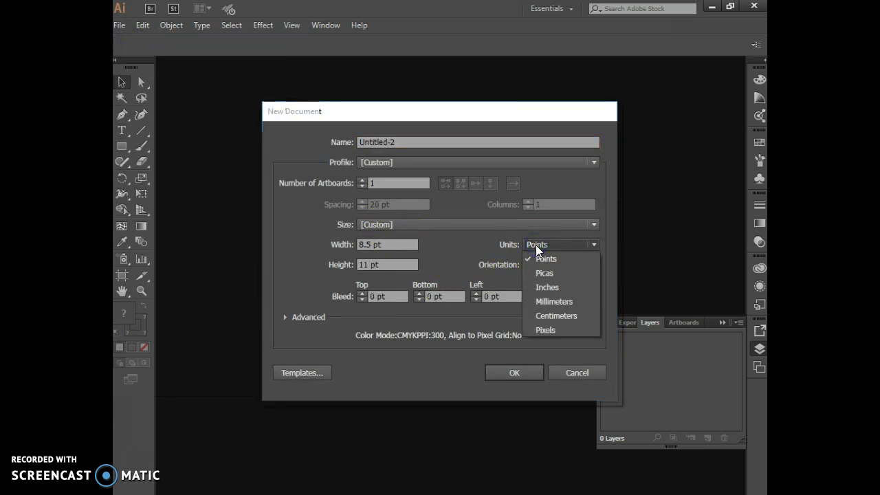
{"action": "left_click", "coordinate": [540, 287]}
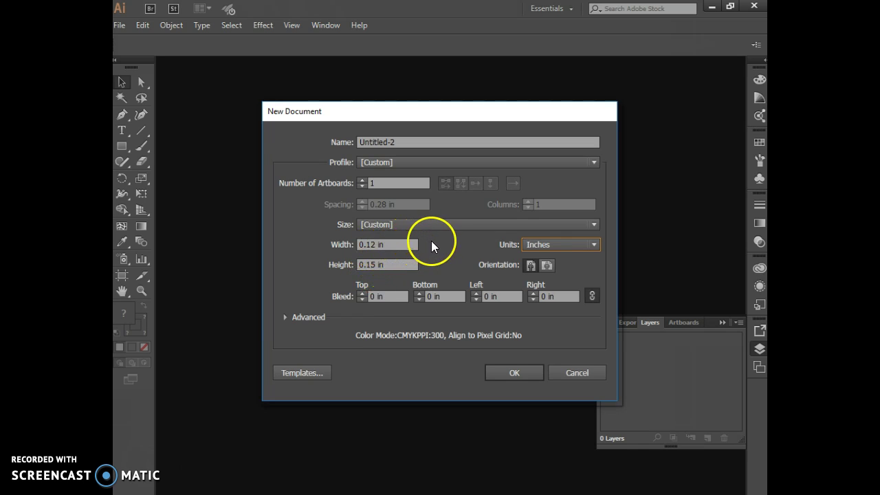
Set the width to 8.5 in and the height to 11 in, choose the Letter size and create the document.
{"action": "double_click", "coordinate": [373, 245]}
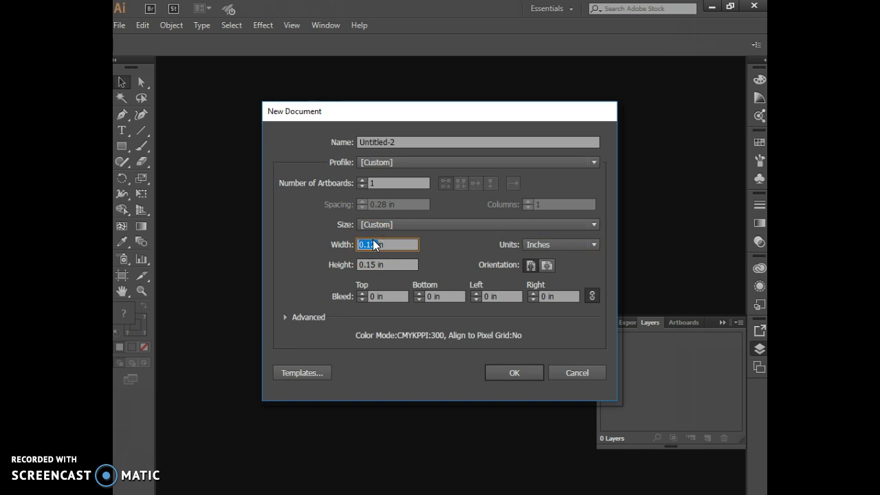
{"action": "type", "text": "8"}
{"action": "type", "text": ".8"}
{"action": "key", "text": "BackSpace"}
{"action": "type", "text": "5"}
{"action": "key", "text": "Tab"}
{"action": "type", "text": "11"}
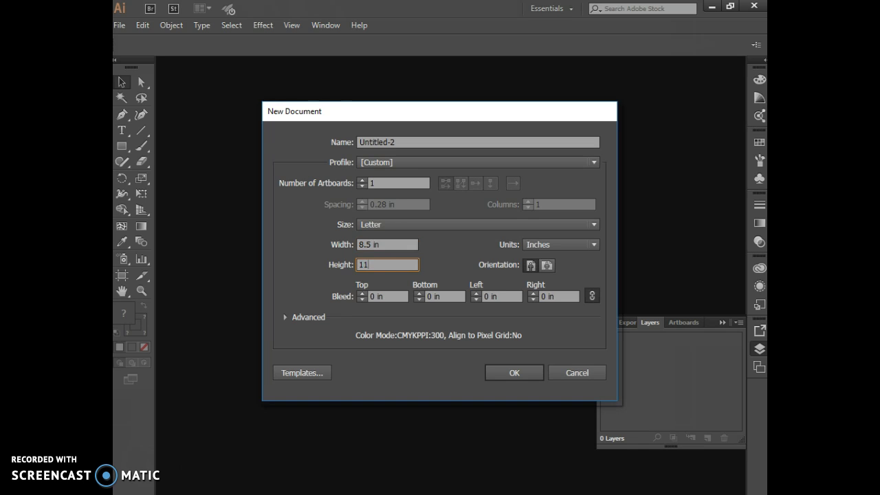
{"action": "left_click", "coordinate": [361, 224]}
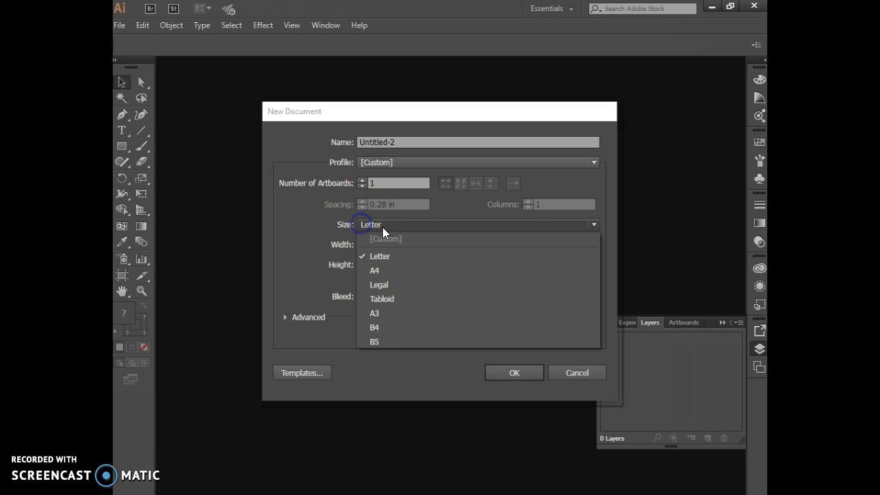
{"action": "left_click", "coordinate": [380, 256]}
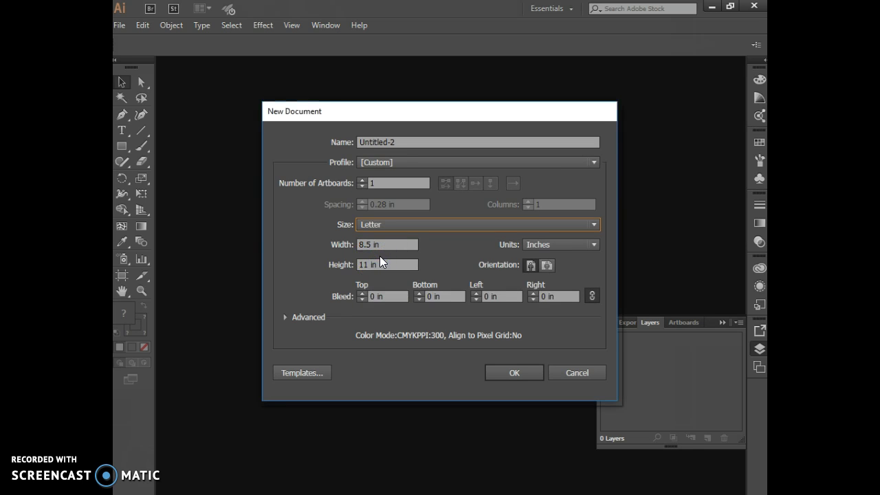
{"action": "left_click", "coordinate": [514, 375]}
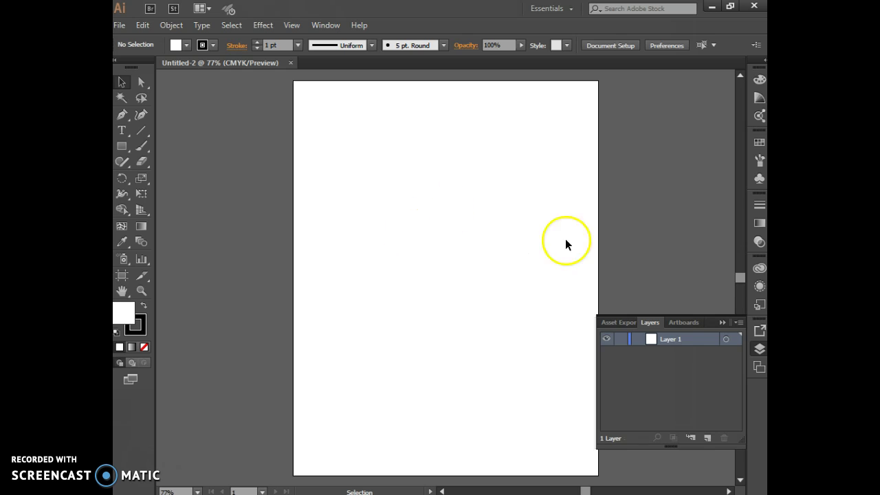
Collapse the Layers panel and return to the Selection tool.
{"action": "left_click", "coordinate": [721, 324]}
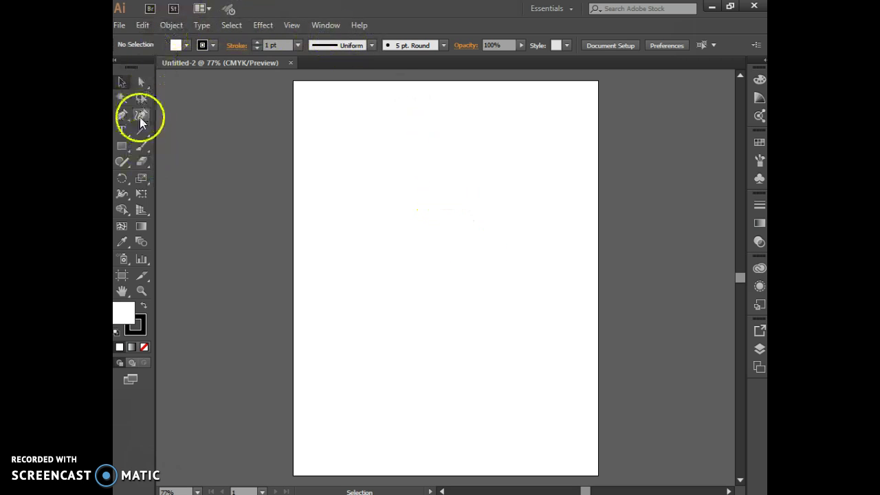
{"action": "left_click", "coordinate": [133, 328]}
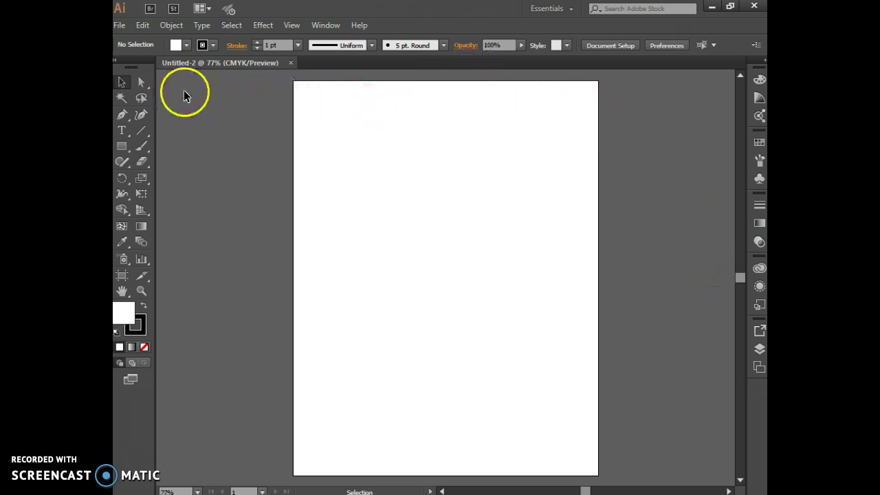
{"action": "left_click", "coordinate": [142, 83]}
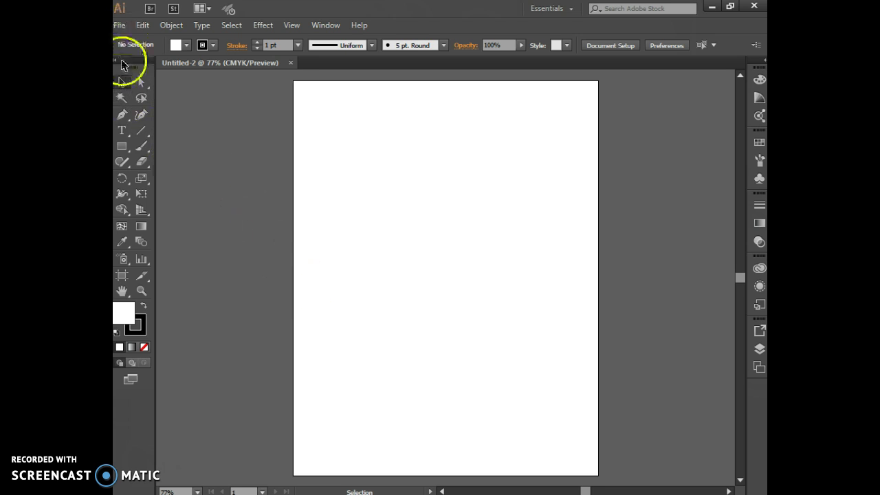
{"action": "left_click", "coordinate": [122, 82]}
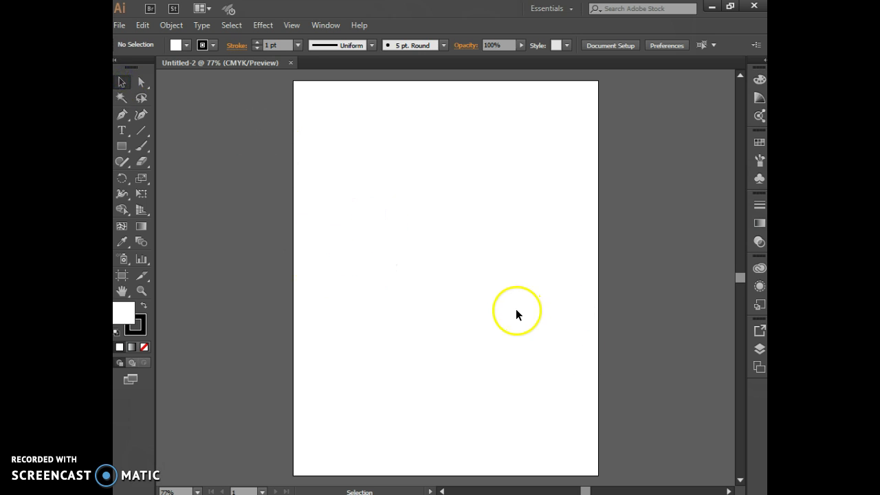
Try the Direct Selection, Pen and Group Selection tools, and return to the Selection tool.
{"action": "left_click", "coordinate": [143, 85]}
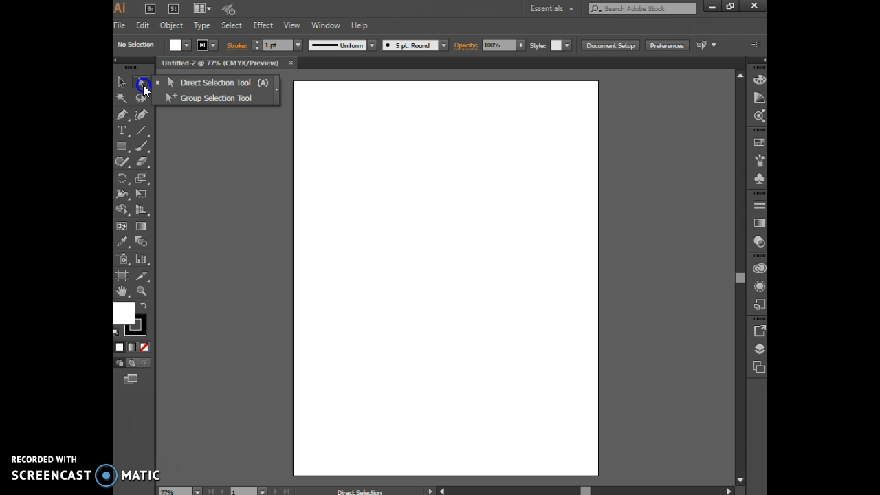
{"action": "mouse_move", "coordinate": [149, 88]}
{"action": "left_mouse_down"}
{"action": "mouse_move", "coordinate": [192, 100]}
{"action": "mouse_move", "coordinate": [141, 80]}
{"action": "left_mouse_up"}
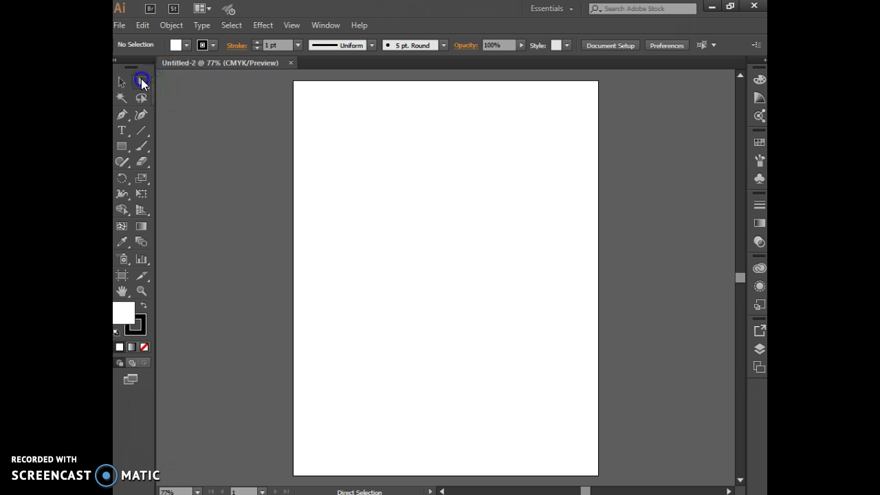
{"action": "left_click", "coordinate": [125, 119]}
{"action": "mouse_move", "coordinate": [125, 119]}
{"action": "left_mouse_down"}
{"action": "mouse_move", "coordinate": [174, 140]}
{"action": "mouse_move", "coordinate": [184, 120]}
{"action": "mouse_move", "coordinate": [125, 121]}
{"action": "left_mouse_up"}
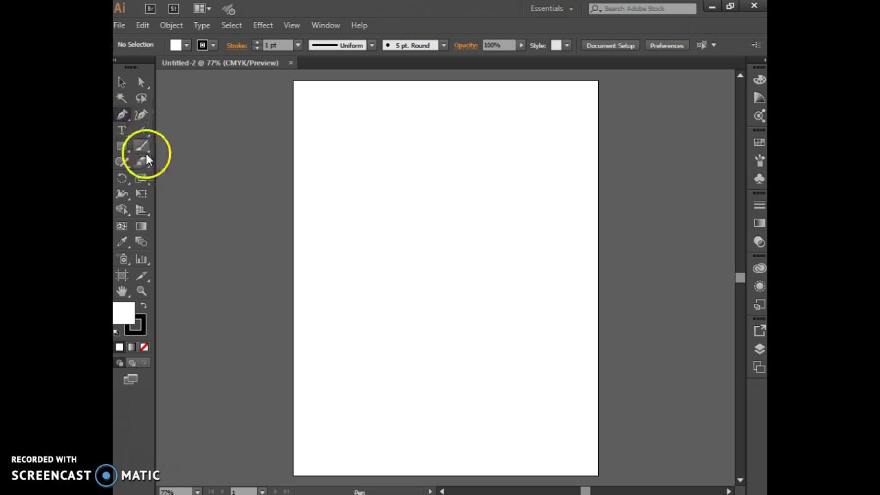
{"action": "left_click", "coordinate": [139, 82]}
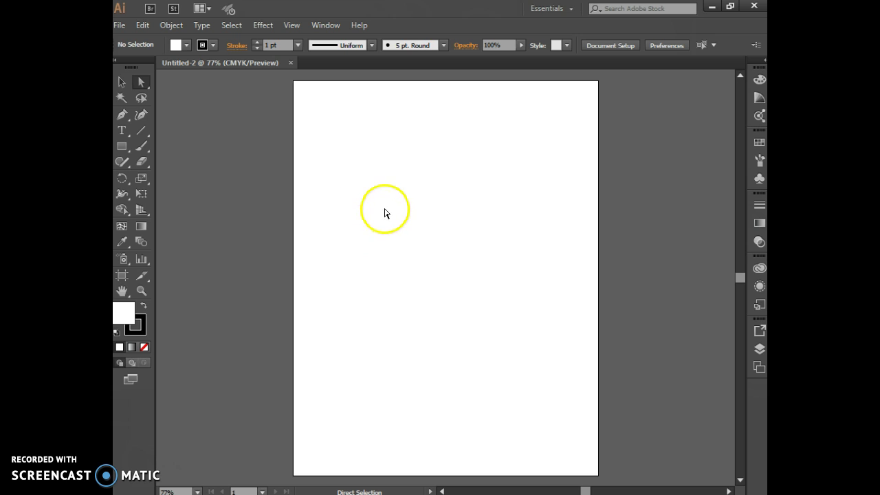
{"action": "left_click_drag", "start_coordinate": [140, 81], "coordinate": [192, 85]}
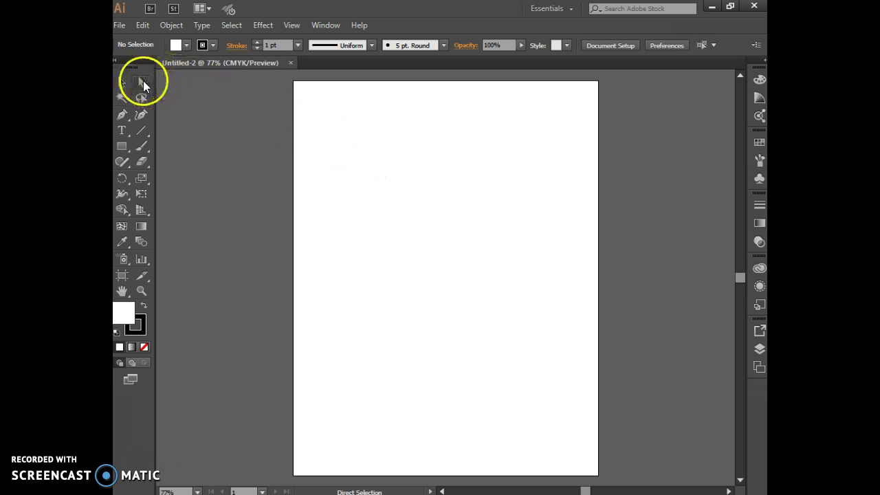
{"action": "left_click_drag", "start_coordinate": [143, 80], "coordinate": [199, 101]}
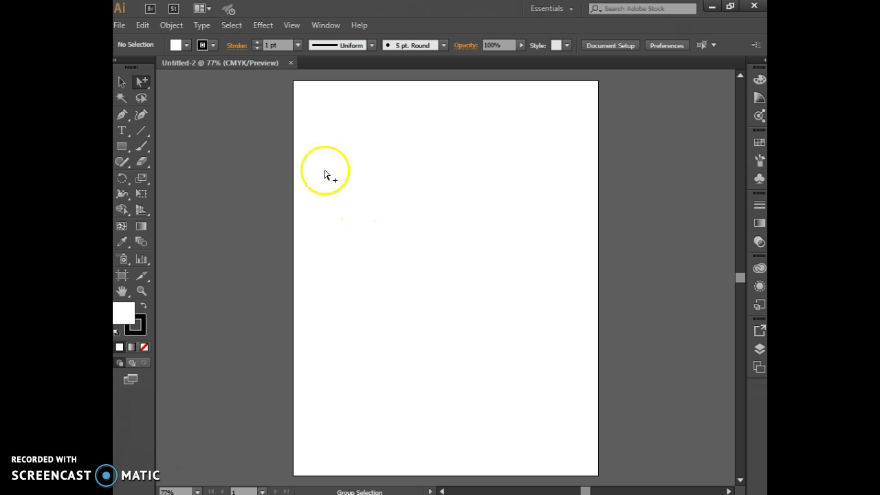
{"action": "left_click_drag", "start_coordinate": [143, 83], "coordinate": [172, 83]}
{"action": "left_click", "coordinate": [124, 83]}
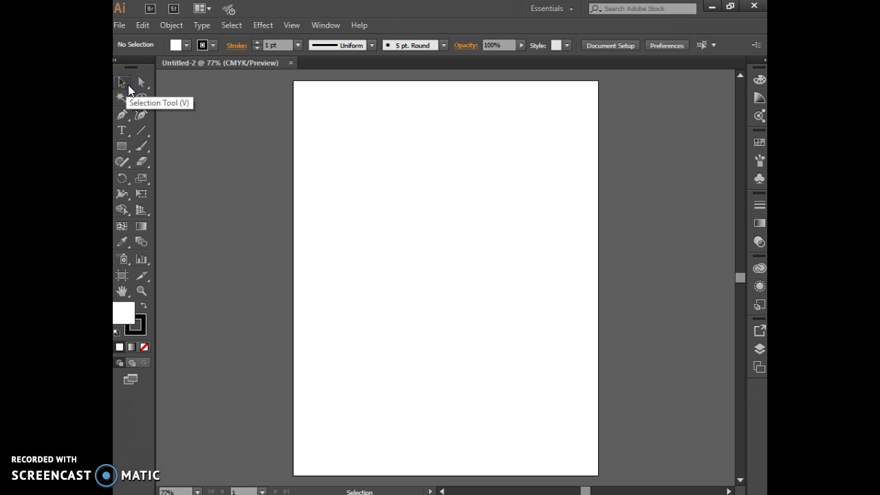
{"action": "left_click", "coordinate": [145, 84]}
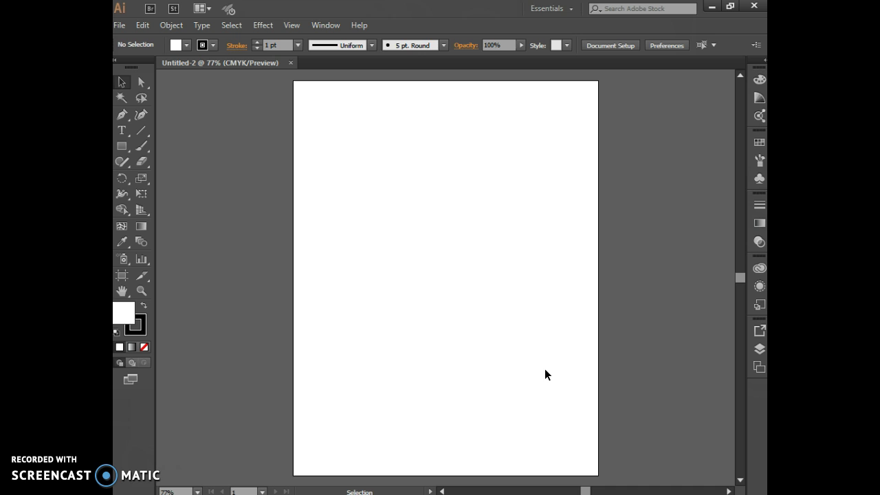
Show the Layers panel, look through the list of available panels and hide Layers again.
{"action": "left_click", "coordinate": [759, 350]}
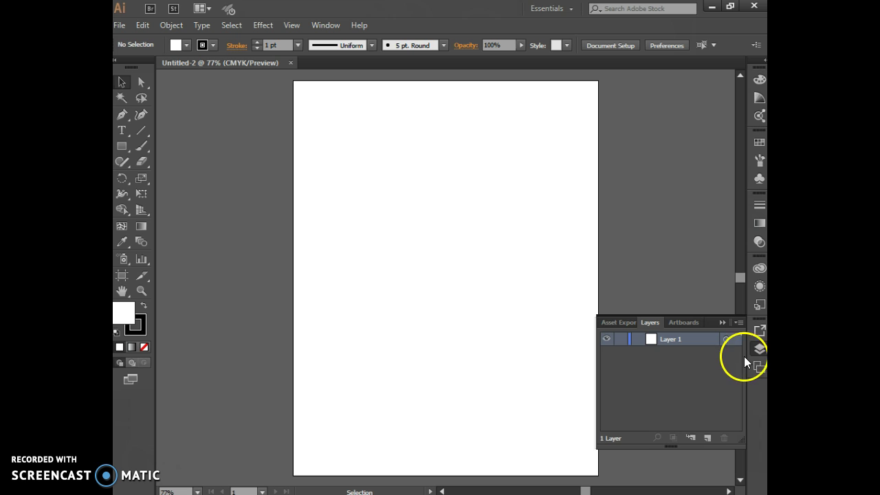
{"action": "left_click", "coordinate": [323, 25]}
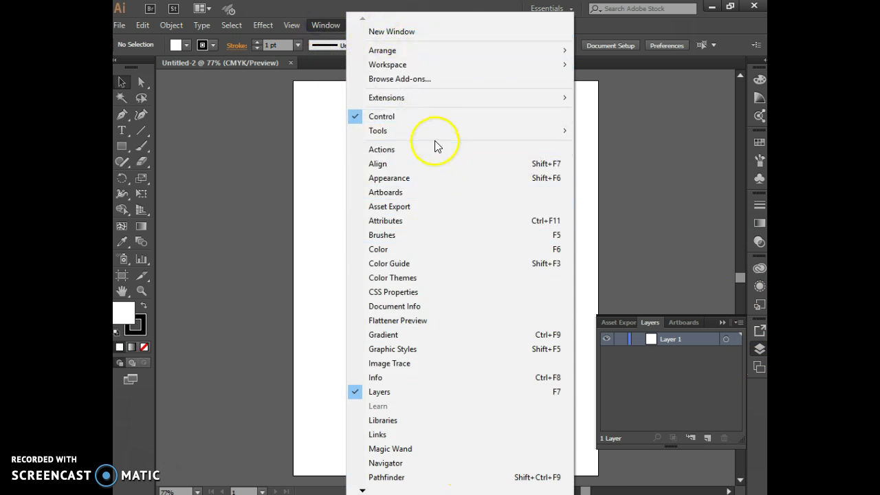
{"action": "left_click", "coordinate": [429, 423]}
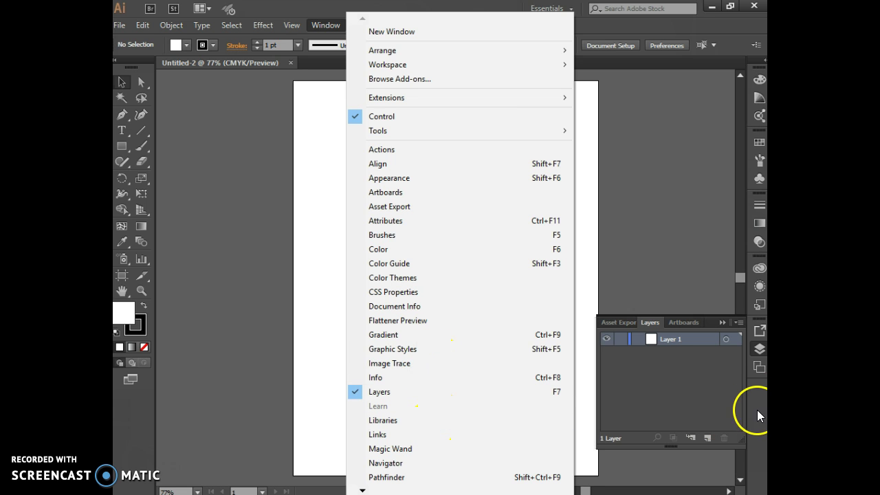
{"action": "left_click", "coordinate": [369, 391]}
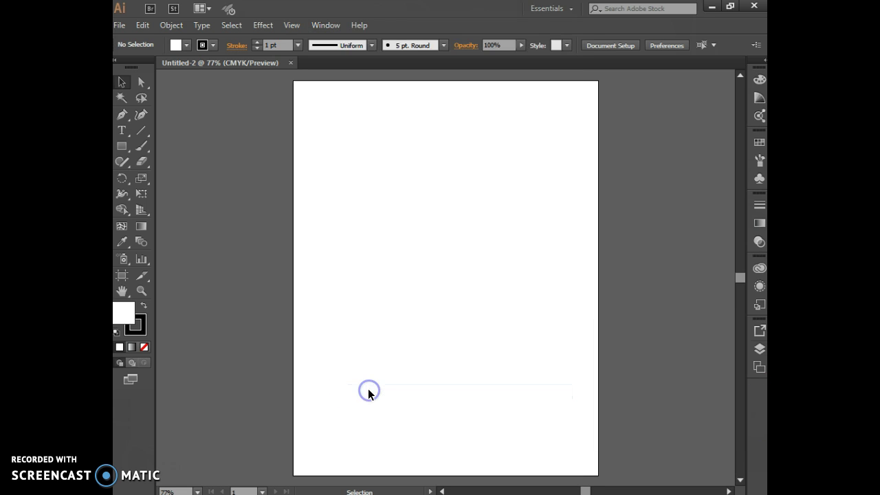
Show the Layers panel and collapse it again.
{"action": "left_click", "coordinate": [756, 351]}
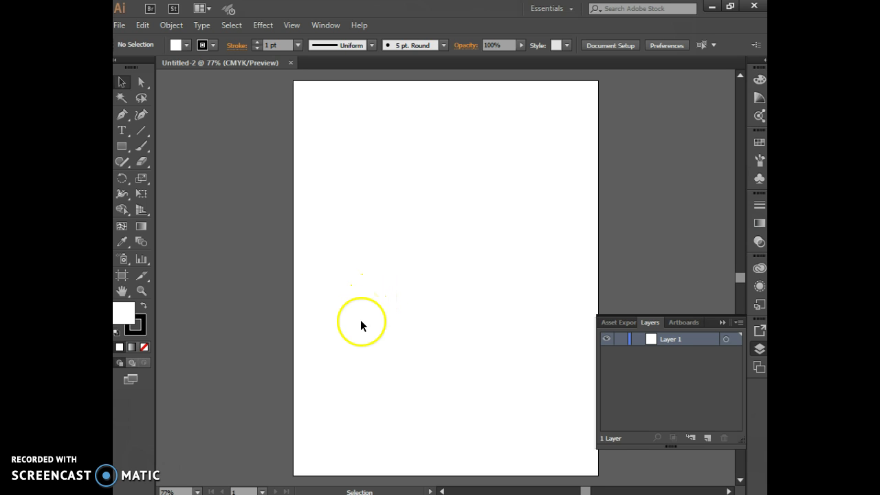
{"action": "left_click", "coordinate": [722, 323]}
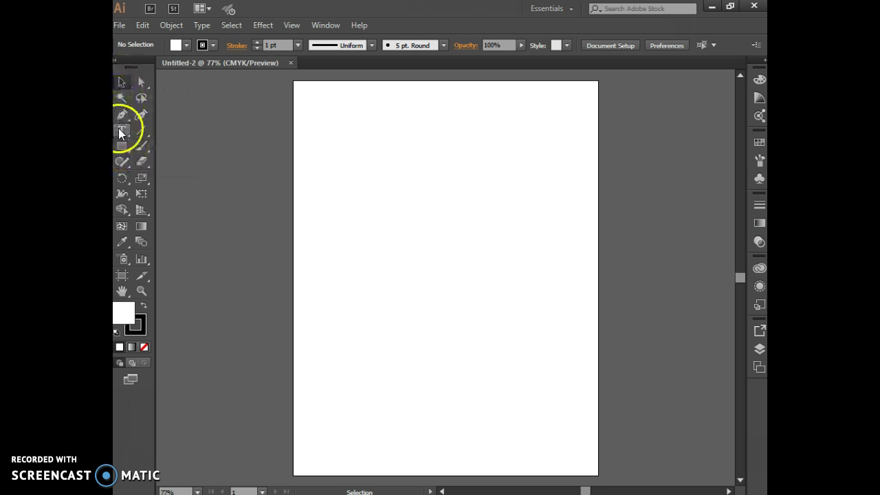
Look through the group of shape tools and pick the Polygon tool.
{"action": "left_click", "coordinate": [121, 147]}
{"action": "left_click", "coordinate": [122, 145]}
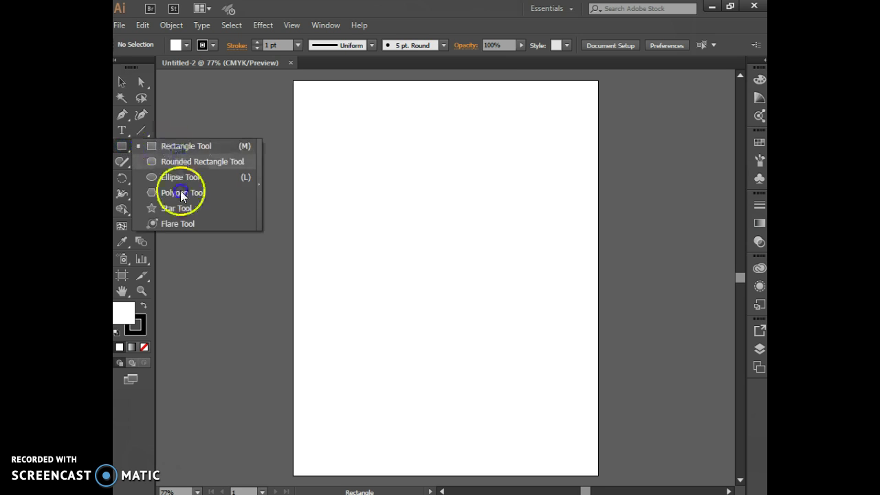
{"action": "left_click", "coordinate": [190, 207]}
{"action": "left_click", "coordinate": [197, 193]}
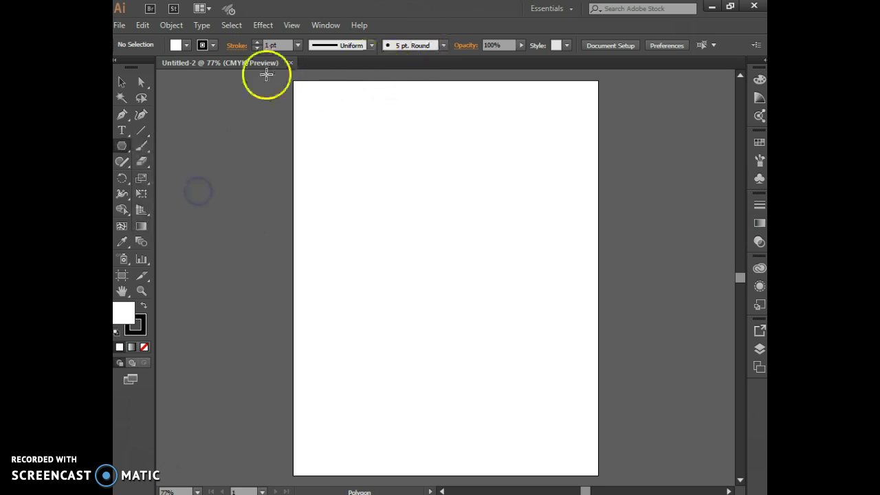
Draw a tall narrow rectangle in the page's upper-left area and a square near its center with the Rectangle tool.
{"action": "left_click_drag", "start_coordinate": [128, 146], "coordinate": [162, 143]}
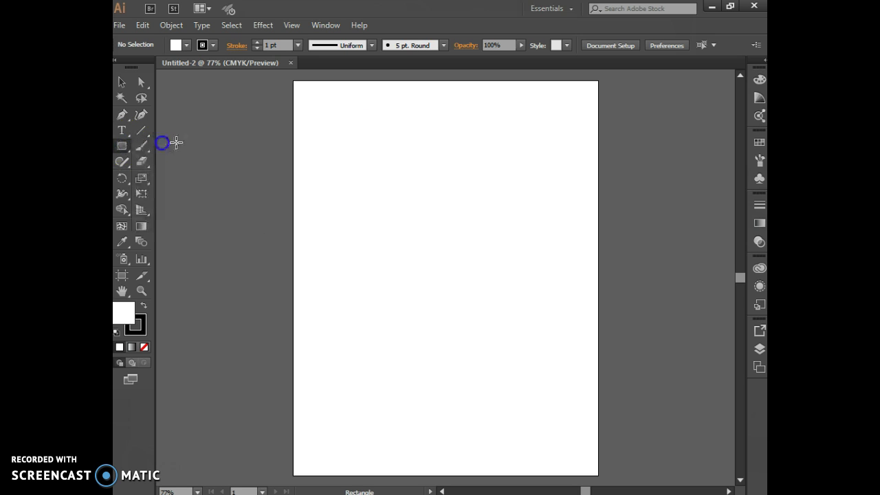
{"action": "left_click_drag", "start_coordinate": [328, 125], "coordinate": [374, 309]}
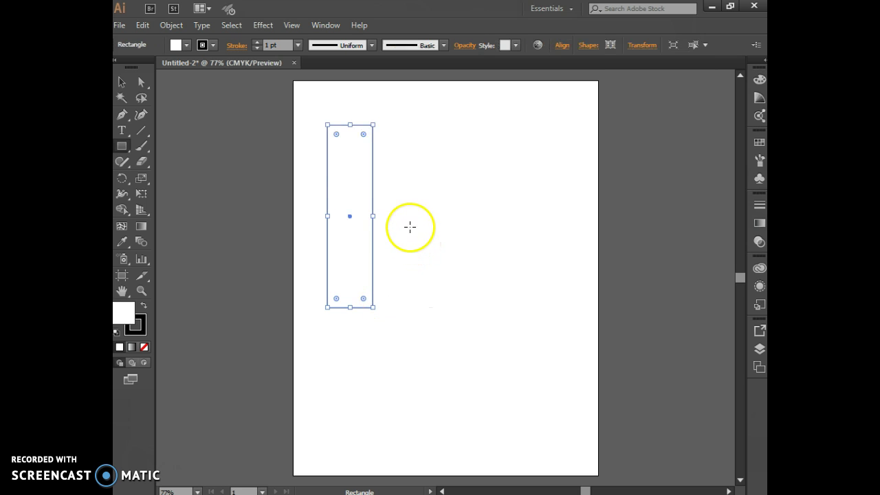
{"action": "left_click_drag", "start_coordinate": [410, 227], "coordinate": [465, 322]}
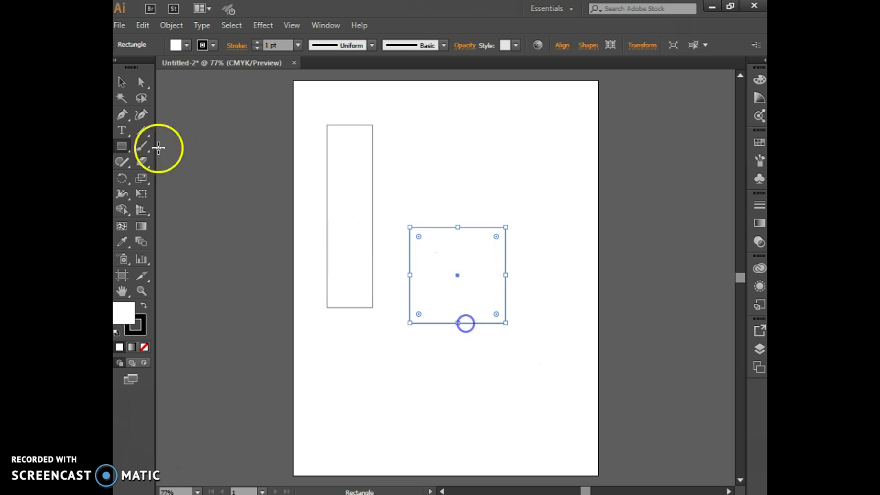
Draw a circle below the tall rectangle and a slightly smaller one above the square with the Ellipse tool.
{"action": "left_click", "coordinate": [123, 146]}
{"action": "left_click", "coordinate": [165, 177]}
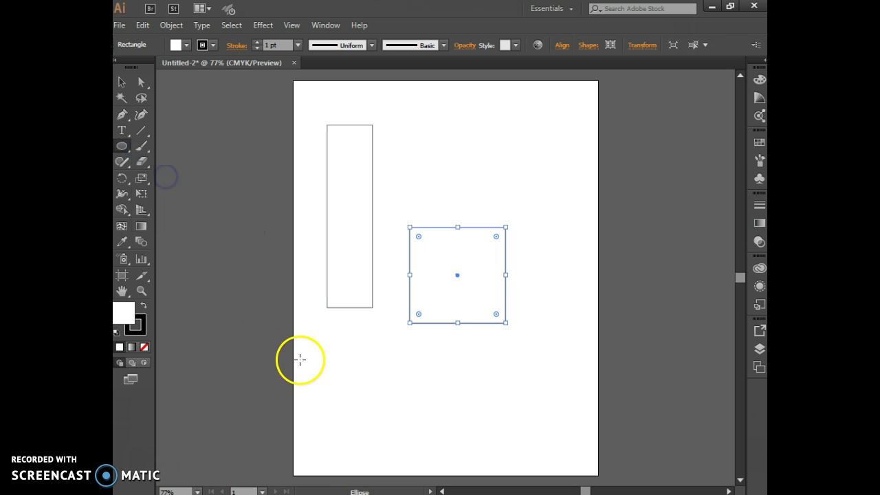
{"action": "mouse_move", "coordinate": [337, 336]}
{"action": "left_mouse_down"}
{"action": "mouse_move", "coordinate": [434, 416]}
{"action": "mouse_move", "coordinate": [386, 374]}
{"action": "mouse_move", "coordinate": [424, 401]}
{"action": "left_mouse_up"}
{"action": "left_click_drag", "start_coordinate": [433, 112], "coordinate": [517, 207]}
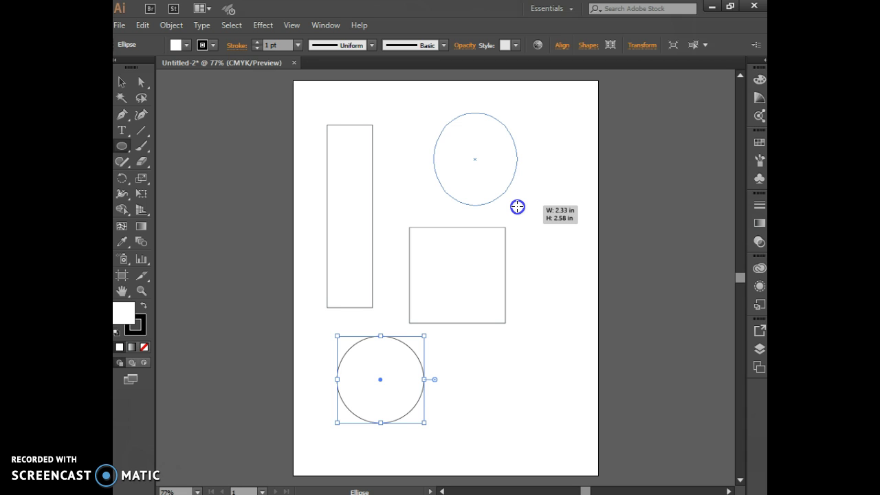
{"action": "left_click_drag", "start_coordinate": [517, 207], "coordinate": [514, 190]}
{"action": "left_click_drag", "start_coordinate": [511, 185], "coordinate": [507, 180]}
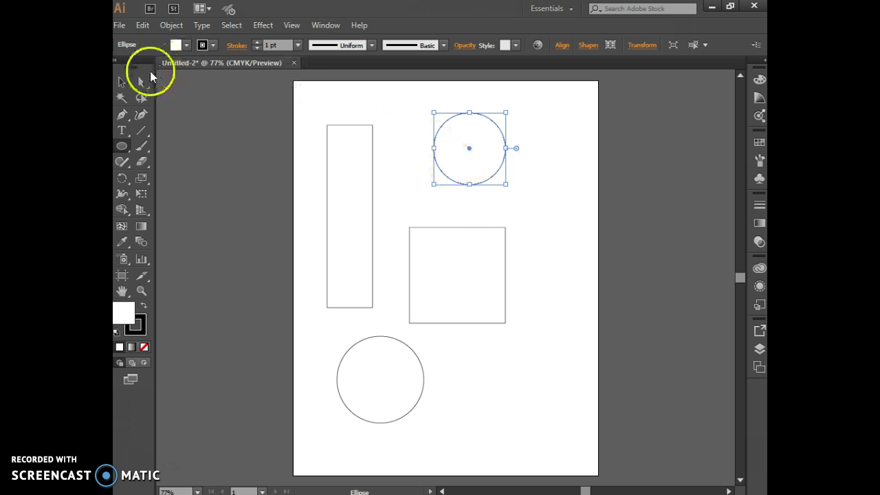
Move the smaller circle from above the square onto the square's center and deselect it.
{"action": "left_click", "coordinate": [122, 82]}
{"action": "left_click_drag", "start_coordinate": [442, 172], "coordinate": [446, 179]}
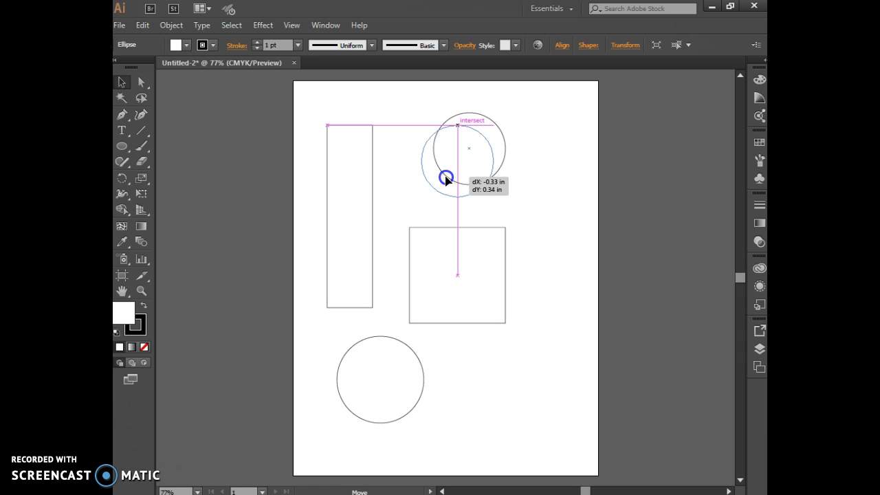
{"action": "left_click_drag", "start_coordinate": [445, 179], "coordinate": [444, 288]}
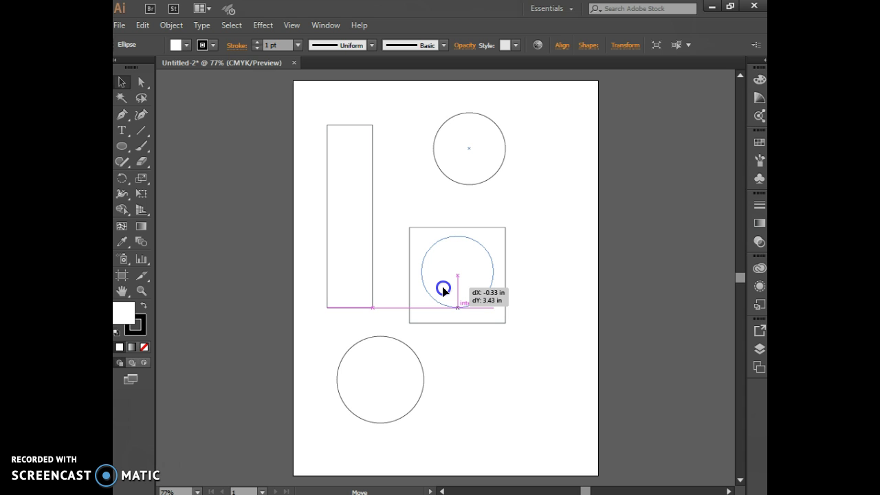
{"action": "left_click_drag", "start_coordinate": [444, 289], "coordinate": [458, 278]}
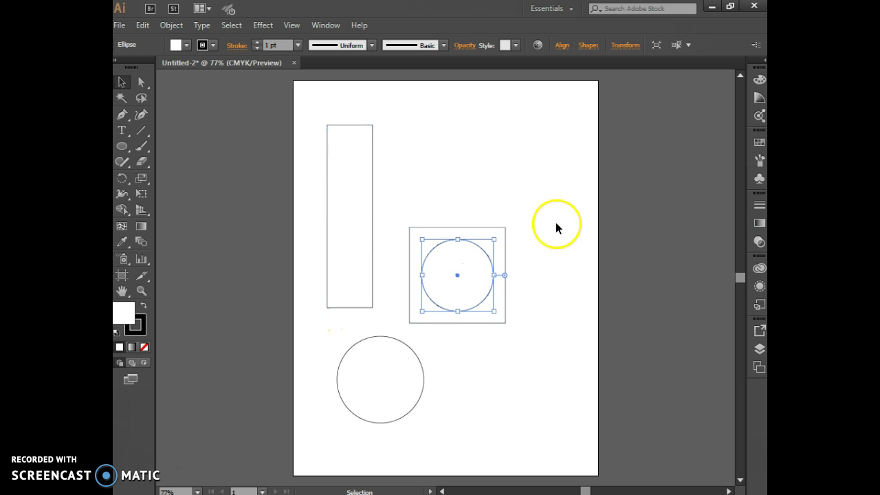
{"action": "left_click", "coordinate": [564, 206]}
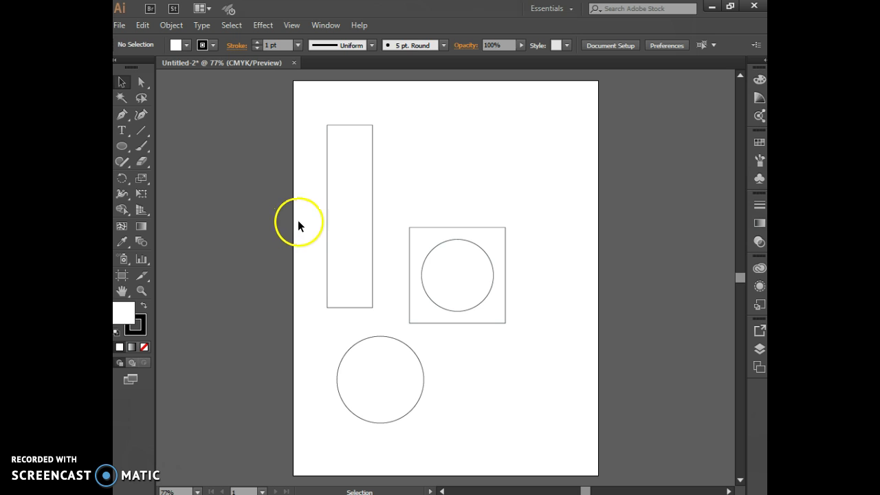
Undo the circle move and all drawn shapes until the page is empty.
{"action": "key", "text": "ctrl+z"}
{"action": "key", "text": "ctrl+z"}
{"action": "key", "text": "ctrl+z"}
{"action": "key", "text": "ctrl+z"}
{"action": "key", "text": "ctrl+z"}
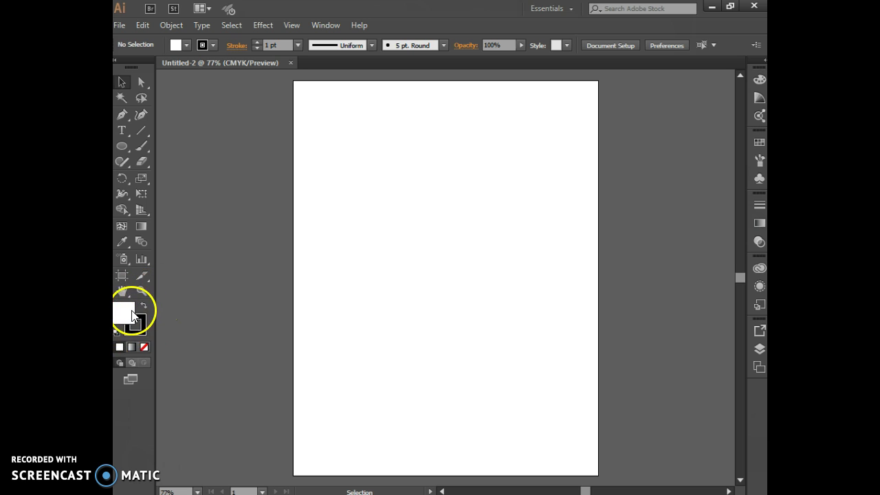
{"action": "left_click", "coordinate": [120, 318]}
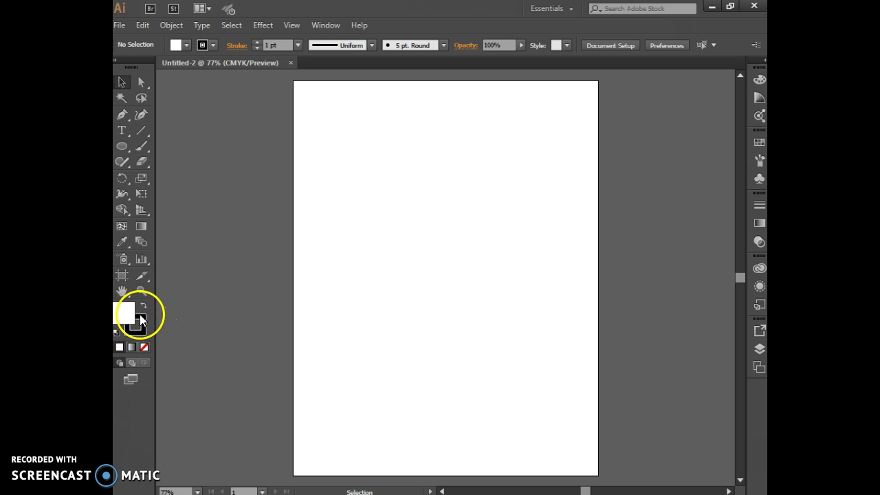
{"action": "left_click", "coordinate": [140, 320]}
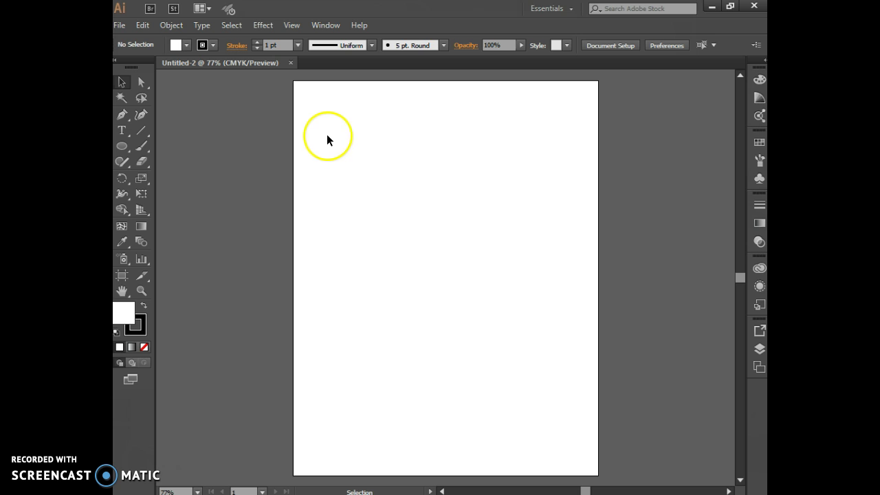
{"action": "key", "text": "ctrl+y"}
{"action": "key", "text": "ctrl+y"}
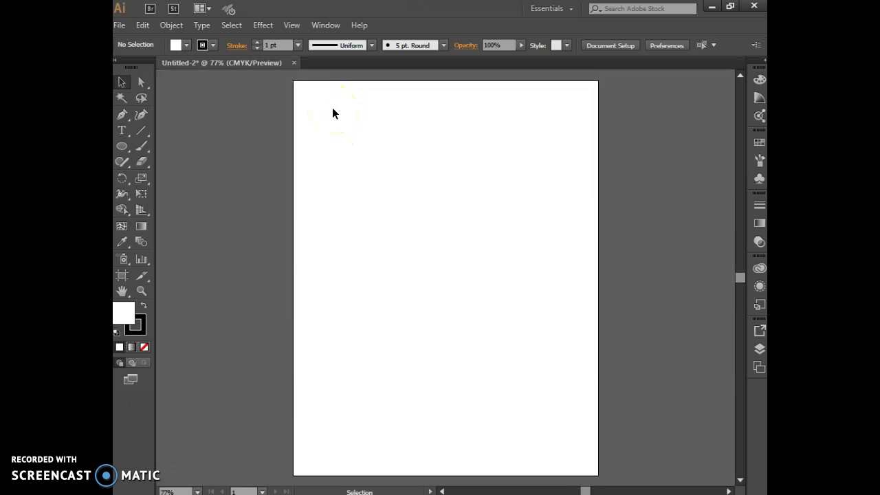
Draw a large ellipse at the page's upper left, a flat and a narrow one at its lower right, and a small one below the large ellipse.
{"action": "left_click", "coordinate": [118, 147]}
{"action": "left_click_drag", "start_coordinate": [309, 144], "coordinate": [398, 240]}
{"action": "left_click_drag", "start_coordinate": [455, 396], "coordinate": [507, 399]}
{"action": "left_click_drag", "start_coordinate": [486, 303], "coordinate": [474, 366]}
{"action": "left_click_drag", "start_coordinate": [323, 268], "coordinate": [350, 310]}
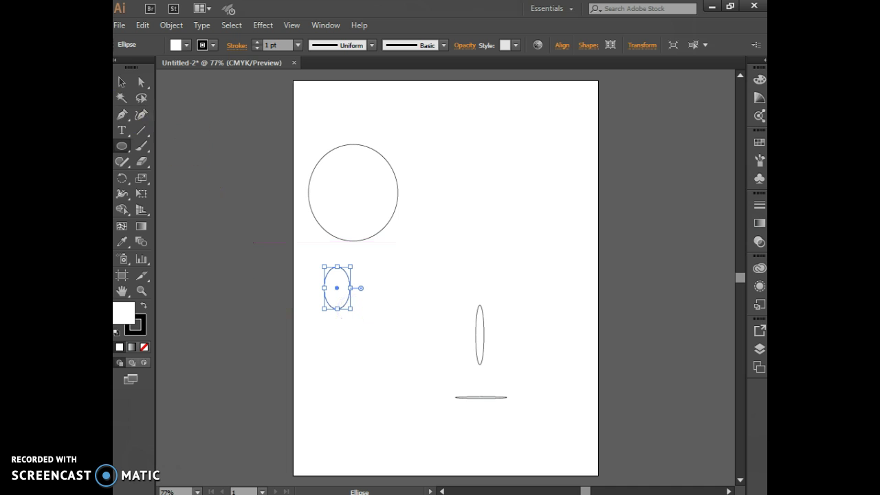
Select all four ellipses, delete them together, undo the deletion and clear the selection.
{"action": "left_click", "coordinate": [122, 82]}
{"action": "left_click_drag", "start_coordinate": [298, 122], "coordinate": [535, 426]}
{"action": "key", "text": "Delete"}
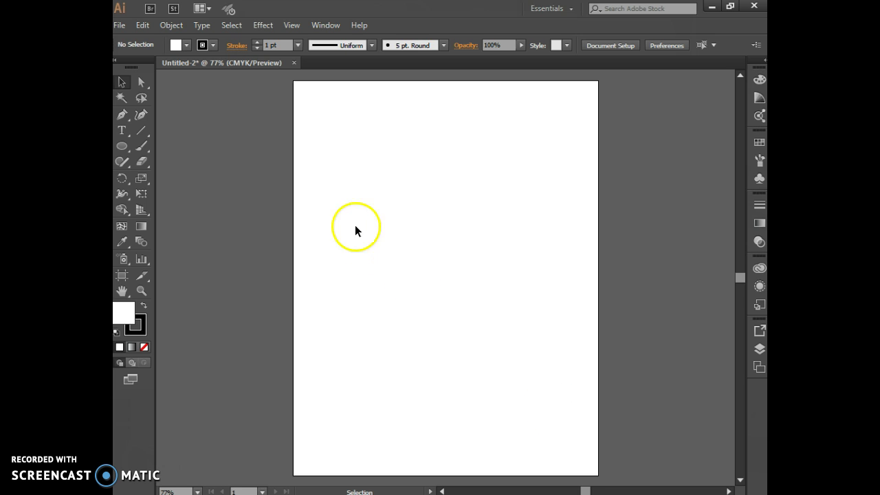
{"action": "key", "text": "ctrl+z"}
{"action": "left_click", "coordinate": [328, 117]}
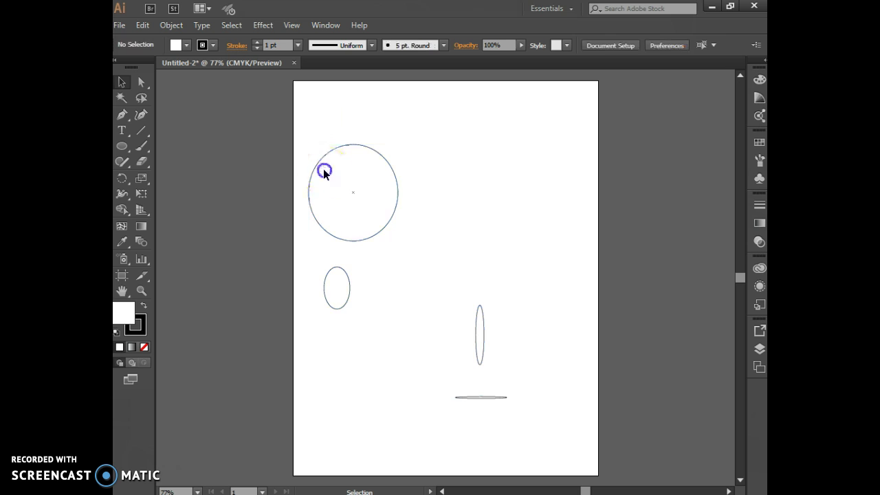
Delete the large ellipse on its own and the three remaining ellipses together.
{"action": "left_click", "coordinate": [325, 172]}
{"action": "key", "text": "Delete"}
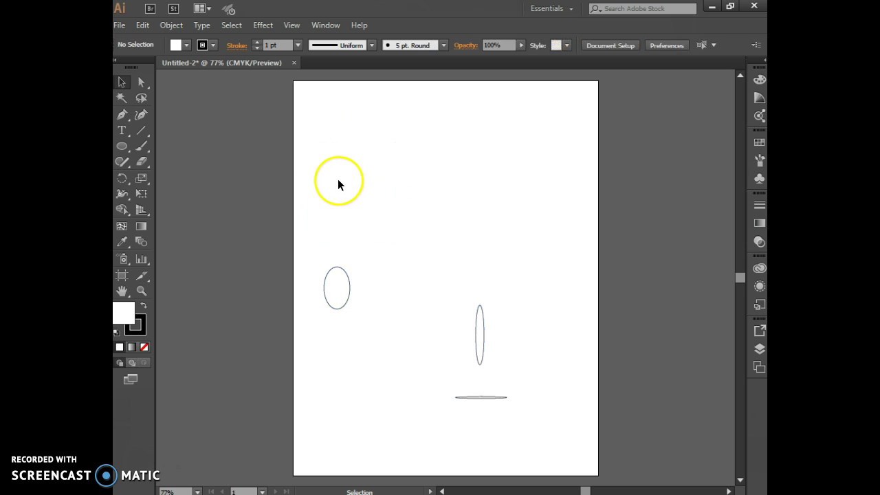
{"action": "left_click_drag", "start_coordinate": [314, 241], "coordinate": [557, 465]}
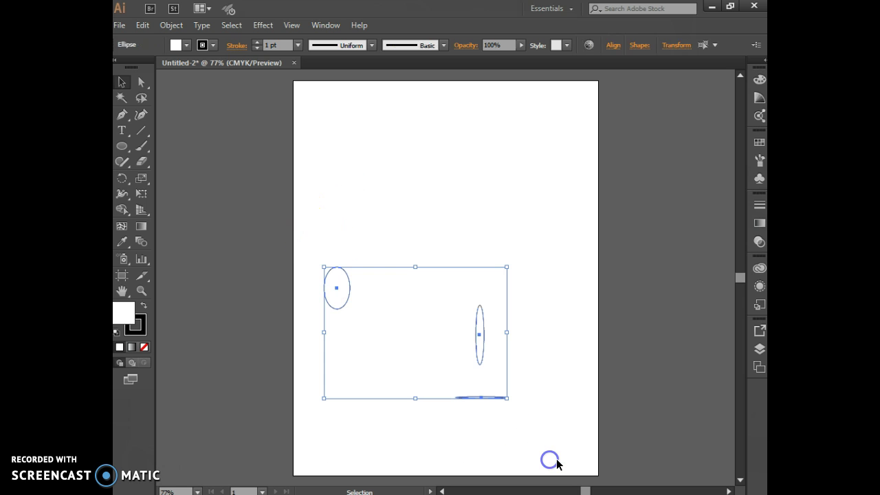
{"action": "key", "text": "Delete"}
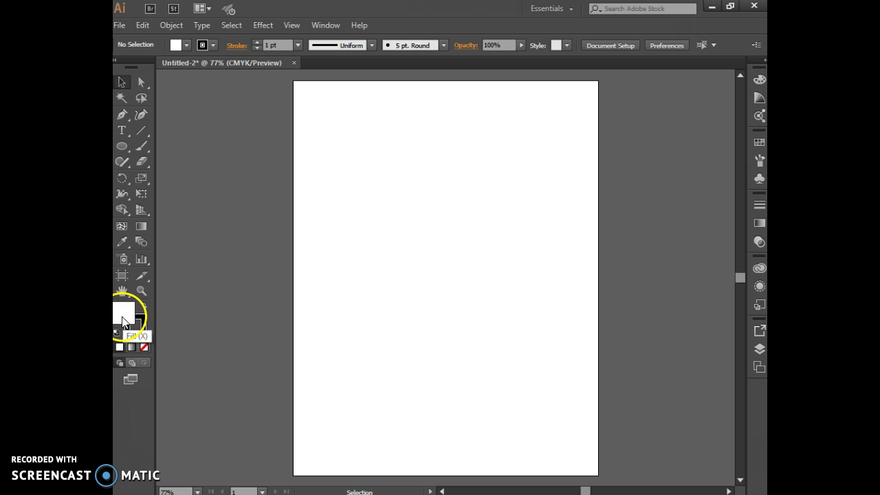
Make the stroke active and set it to None.
{"action": "left_click", "coordinate": [135, 323]}
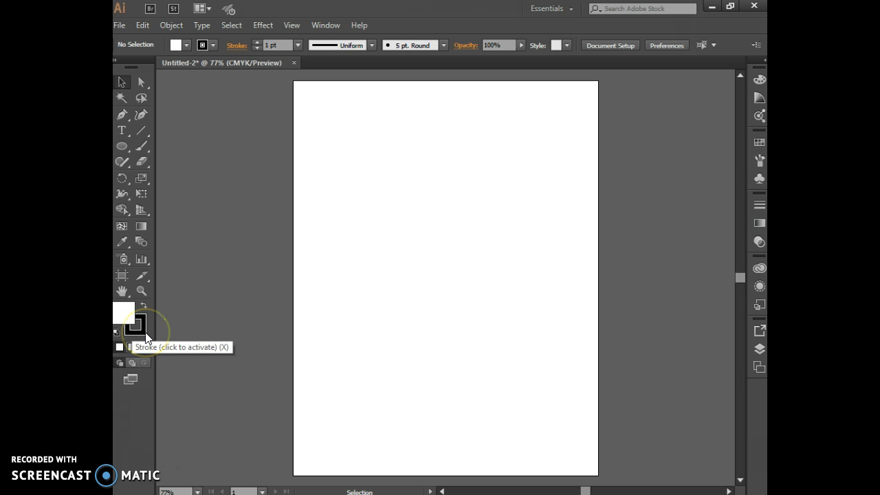
{"action": "left_click", "coordinate": [134, 324]}
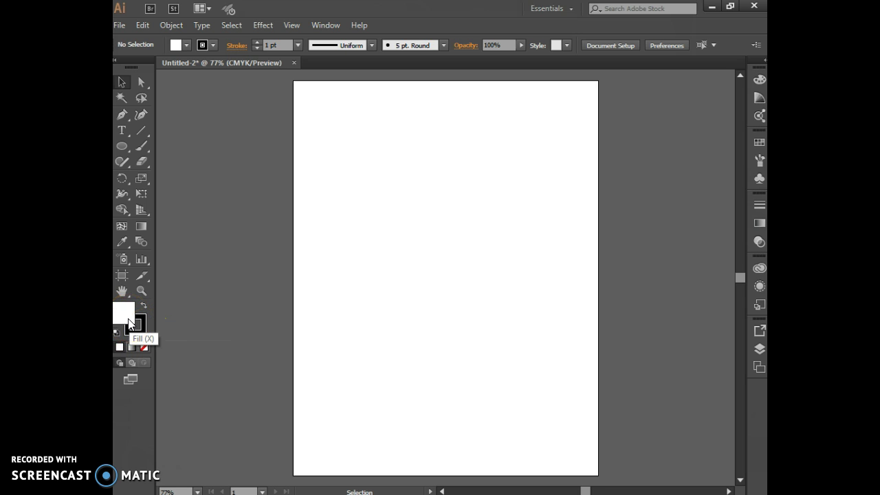
{"action": "left_click", "coordinate": [128, 321]}
{"action": "left_click", "coordinate": [128, 317]}
{"action": "left_click", "coordinate": [143, 334]}
{"action": "left_click", "coordinate": [124, 315]}
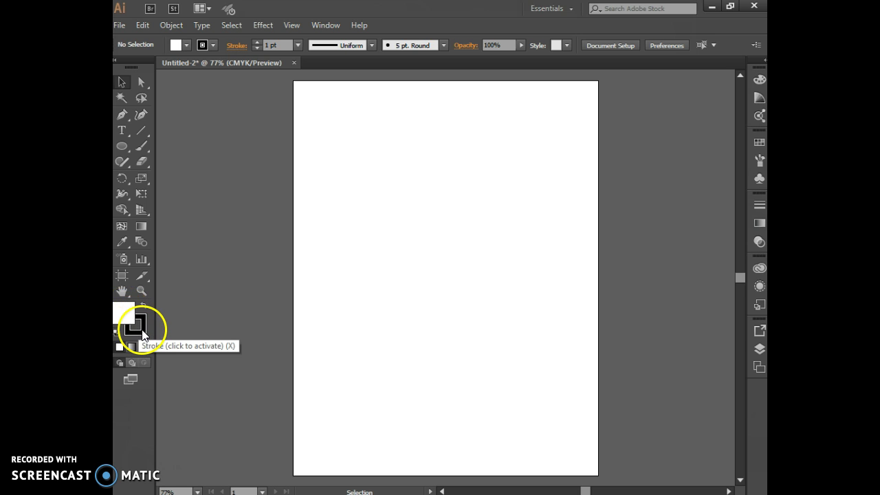
{"action": "left_click", "coordinate": [137, 327]}
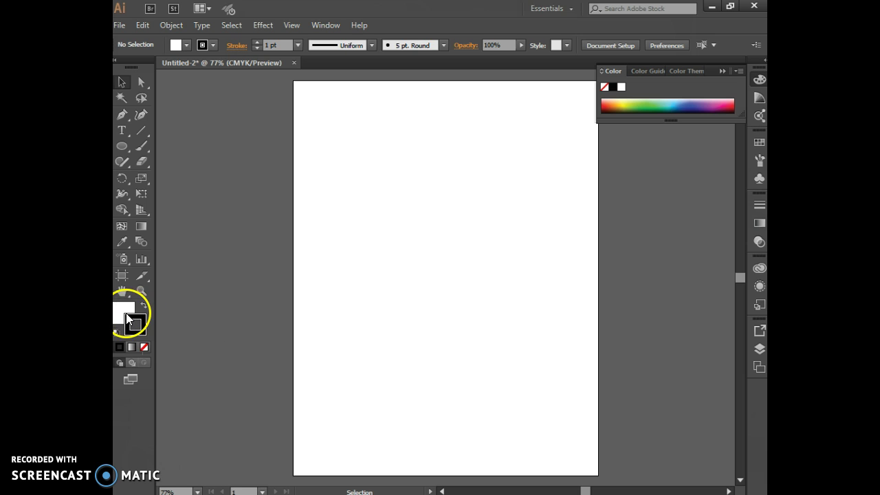
{"action": "left_click", "coordinate": [143, 347]}
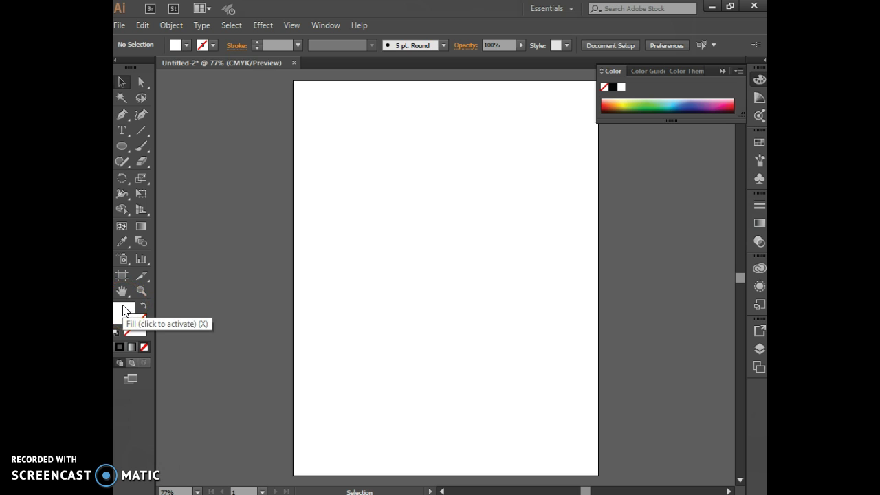
Make the fill active and pick the violet-blue color 6C6AD3 for it in the Color Picker.
{"action": "left_click", "coordinate": [122, 310]}
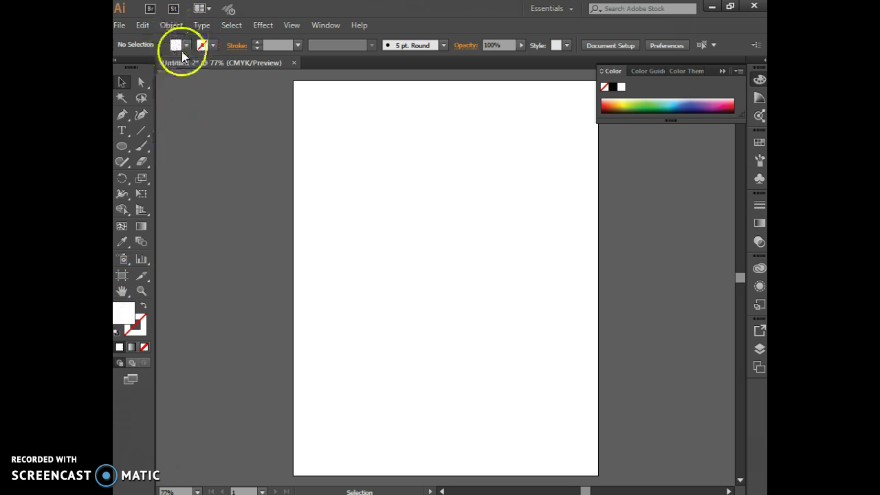
{"action": "left_click", "coordinate": [121, 315]}
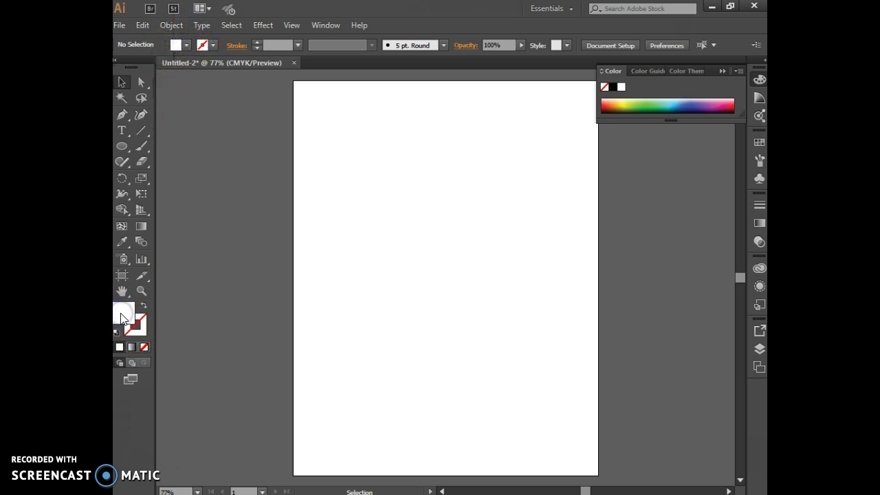
{"action": "double_click", "coordinate": [121, 319]}
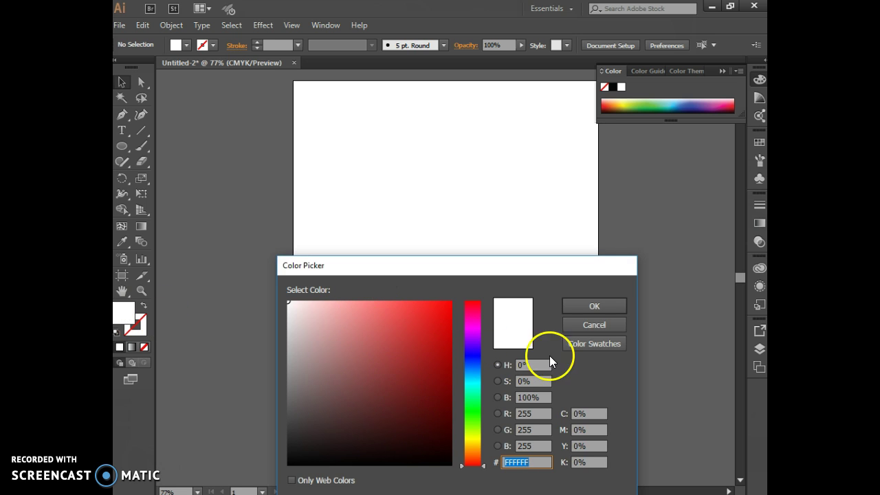
{"action": "left_click", "coordinate": [424, 374]}
{"action": "left_click", "coordinate": [471, 354]}
{"action": "left_click", "coordinate": [403, 364]}
{"action": "left_click", "coordinate": [381, 357]}
{"action": "left_click", "coordinate": [371, 328]}
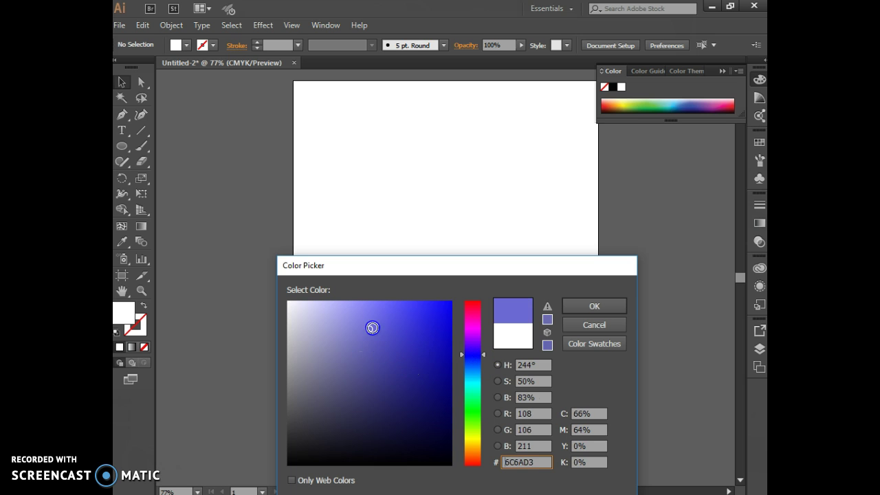
Browse the color swatches list in the Color Picker and set the fill to bright orange F99106.
{"action": "left_click", "coordinate": [604, 343]}
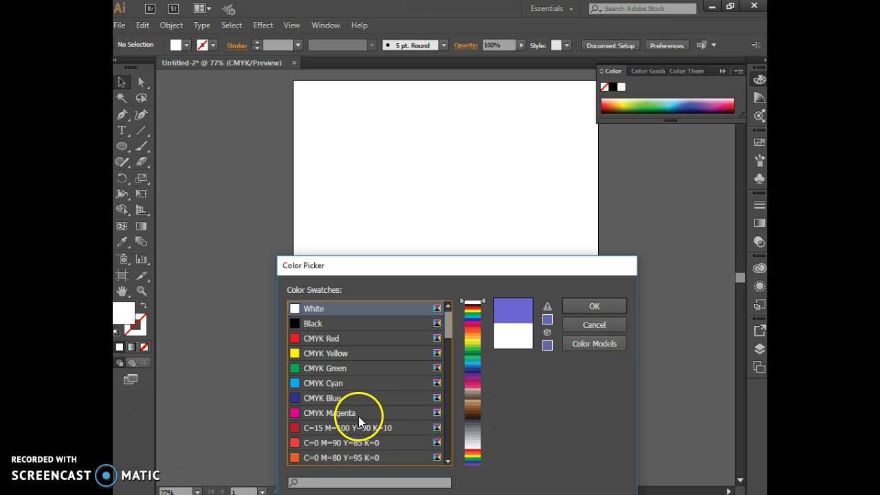
{"action": "scroll", "coordinate": [358, 417], "scroll_direction": "down", "scroll_amount": 3}
{"action": "scroll", "coordinate": [358, 417], "scroll_direction": "down", "scroll_amount": 6}
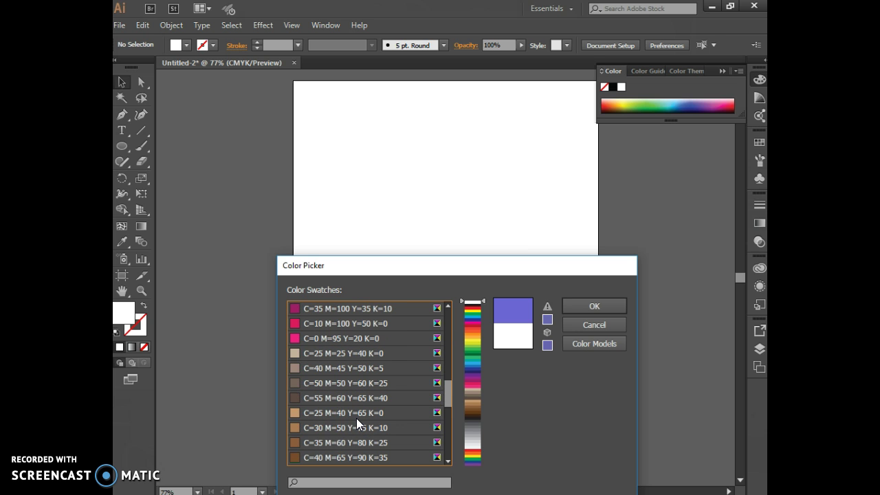
{"action": "left_click", "coordinate": [592, 343]}
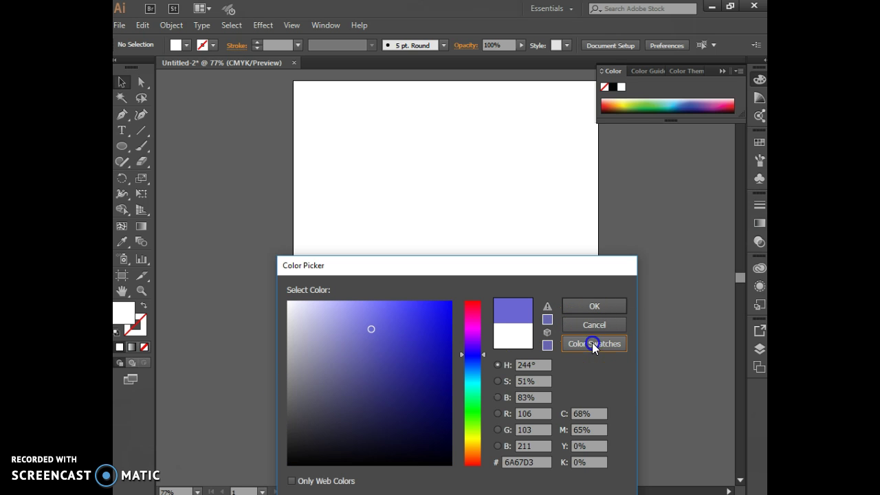
{"action": "left_click", "coordinate": [474, 448]}
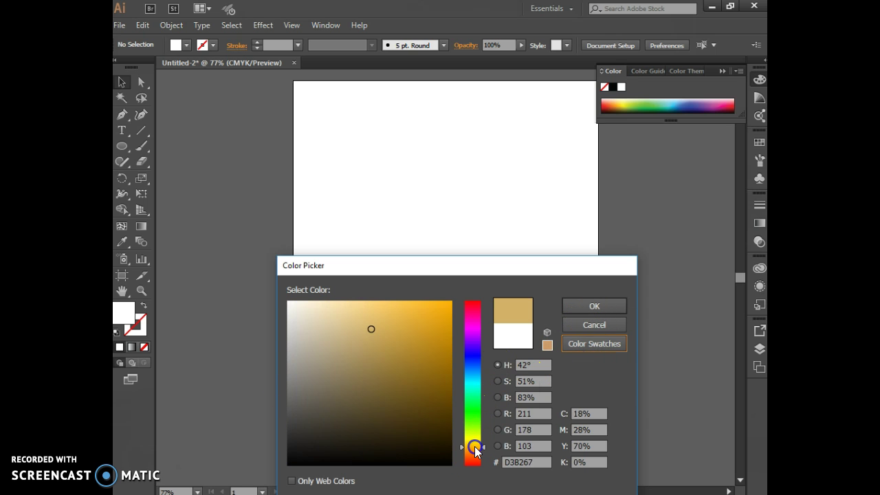
{"action": "left_click_drag", "start_coordinate": [475, 449], "coordinate": [474, 451]}
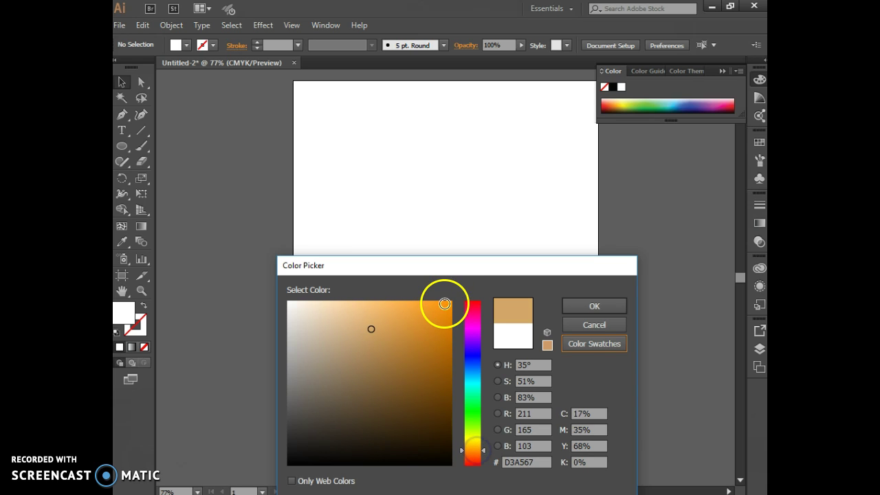
{"action": "left_click", "coordinate": [449, 304]}
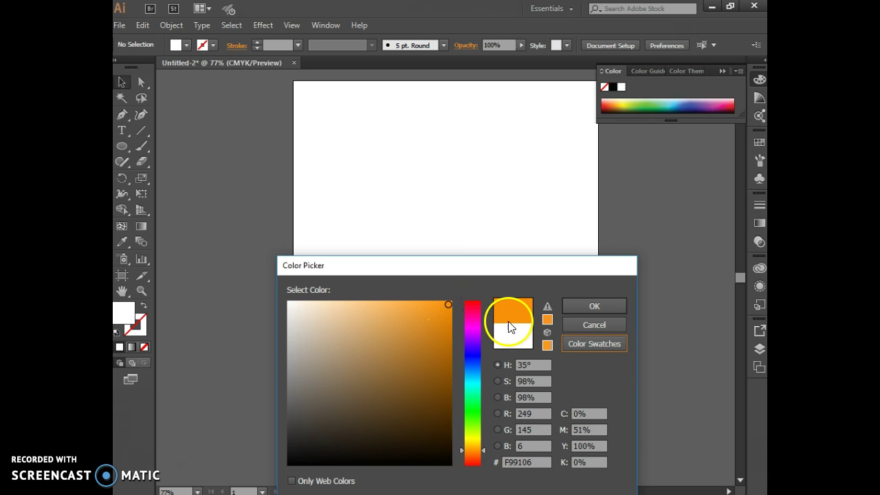
{"action": "left_click", "coordinate": [587, 304]}
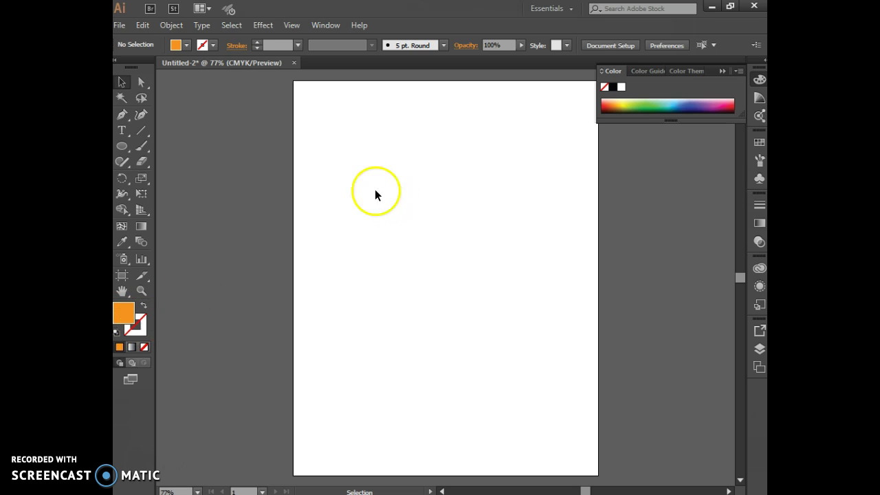
Draw a tall orange ellipse slightly above and left of the page's center with the Ellipse tool and deselect it.
{"action": "left_click", "coordinate": [121, 146]}
{"action": "left_click_drag", "start_coordinate": [352, 181], "coordinate": [463, 307]}
{"action": "left_click_drag", "start_coordinate": [468, 339], "coordinate": [468, 339]}
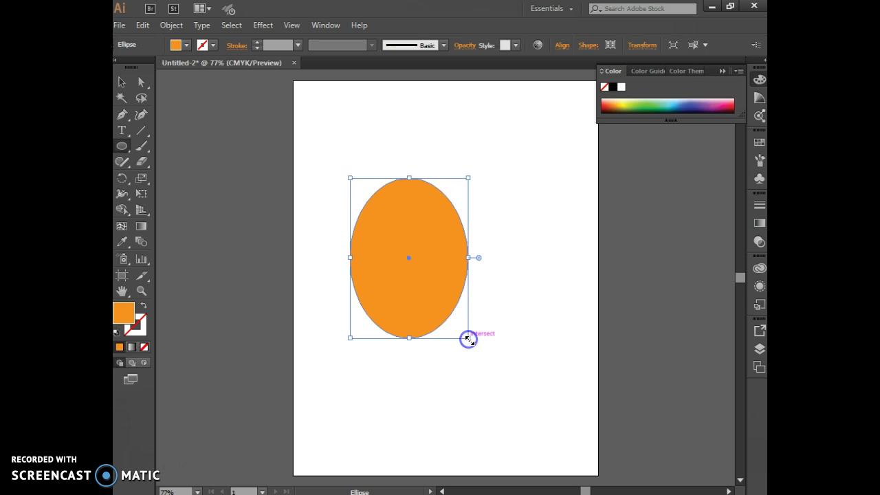
{"action": "left_click", "coordinate": [121, 83]}
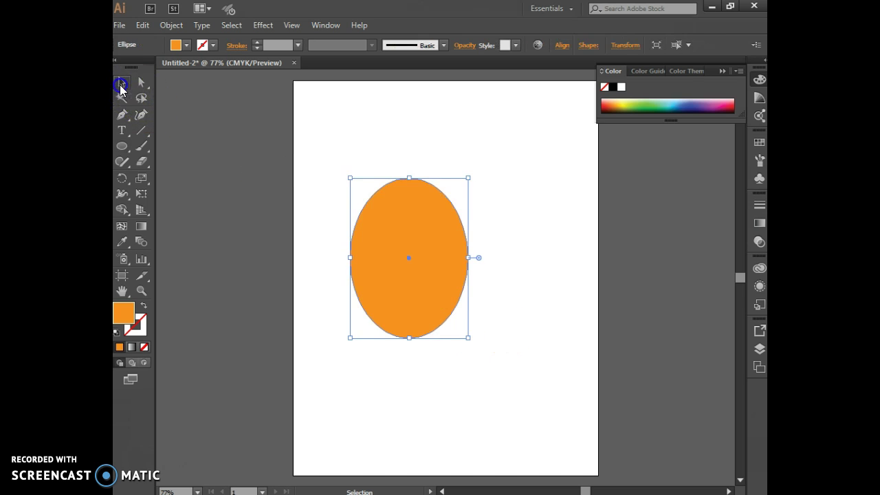
{"action": "left_click", "coordinate": [198, 147]}
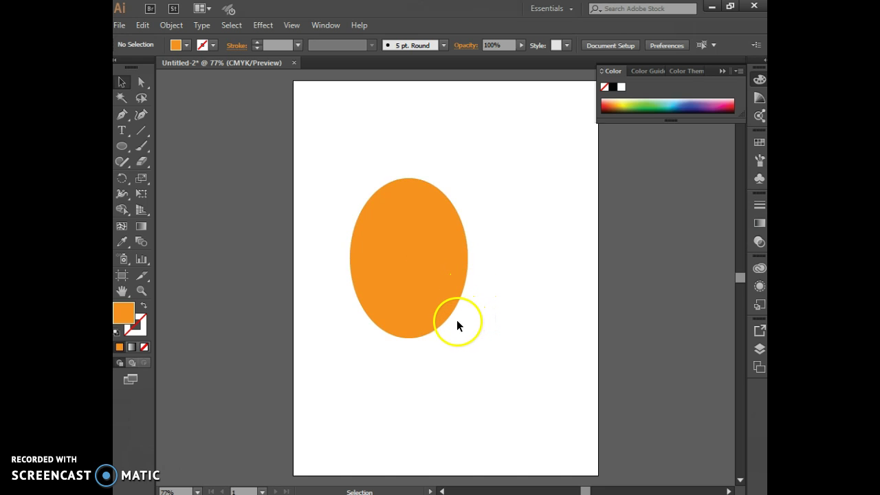
Zoom in to 300% on the ellipse's lower right edge and return to the Selection tool.
{"action": "key", "text": "plus"}
{"action": "key", "text": "ctrl+equal"}
{"action": "key", "text": "ctrl+equal"}
{"action": "key", "text": "ctrl+equal"}
{"action": "key", "text": "ctrl+equal"}
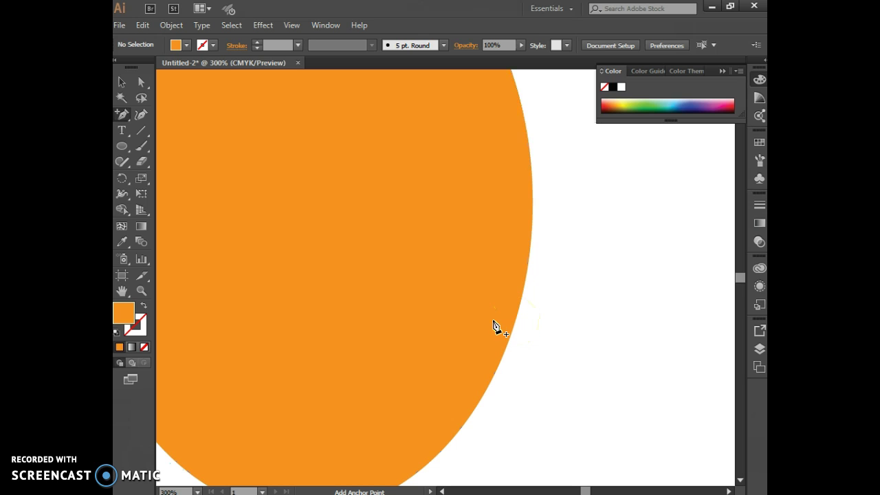
{"action": "left_click", "coordinate": [482, 325]}
{"action": "left_click", "coordinate": [125, 117]}
{"action": "left_click", "coordinate": [172, 114]}
{"action": "left_click", "coordinate": [125, 84]}
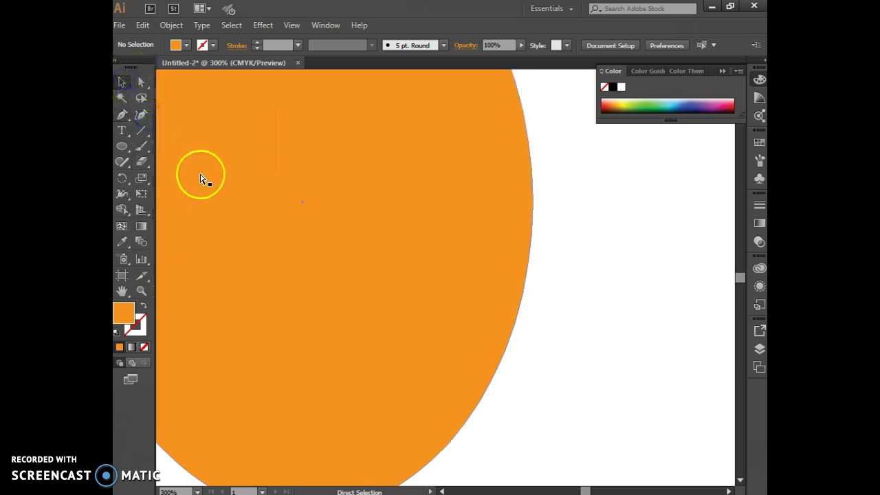
Zoom out and in around the ellipse, down to 66.67%, and enlarge the view to 100% with the Zoom tool.
{"action": "key", "text": "ctrl+minus"}
{"action": "key", "text": "ctrl+minus"}
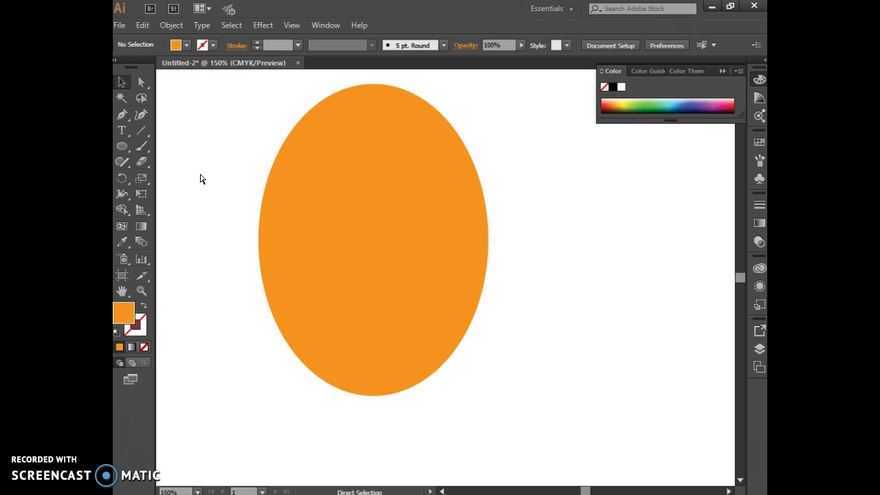
{"action": "key", "text": "ctrl+minus"}
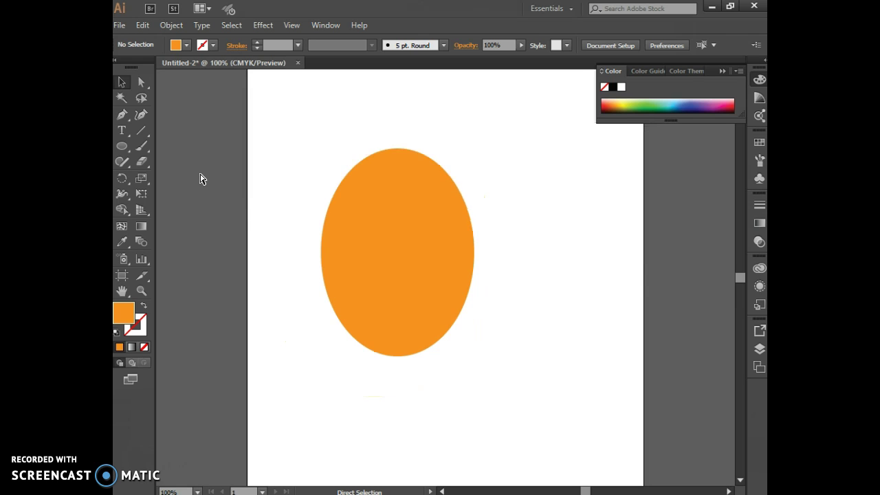
{"action": "key", "text": "ctrl+plus"}
{"action": "key", "text": "ctrl+plus"}
{"action": "key", "text": "ctrl+plus"}
{"action": "key", "text": "ctrl+plus"}
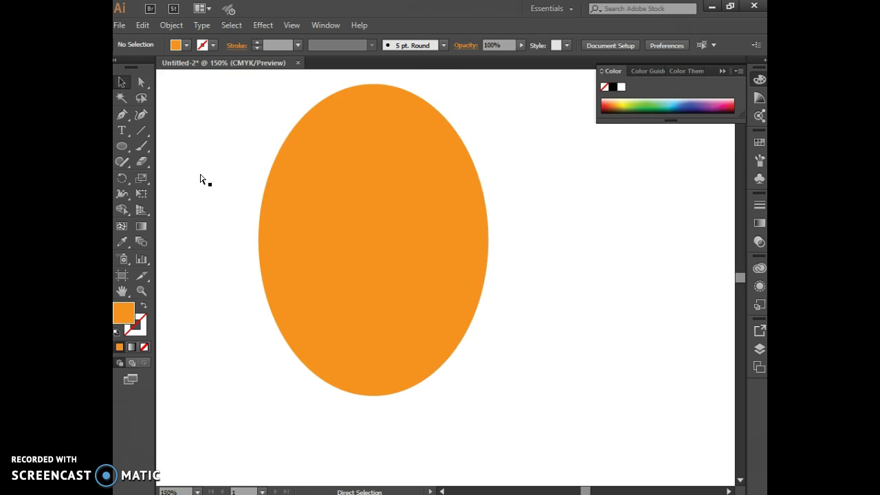
{"action": "key", "text": "ctrl+1"}
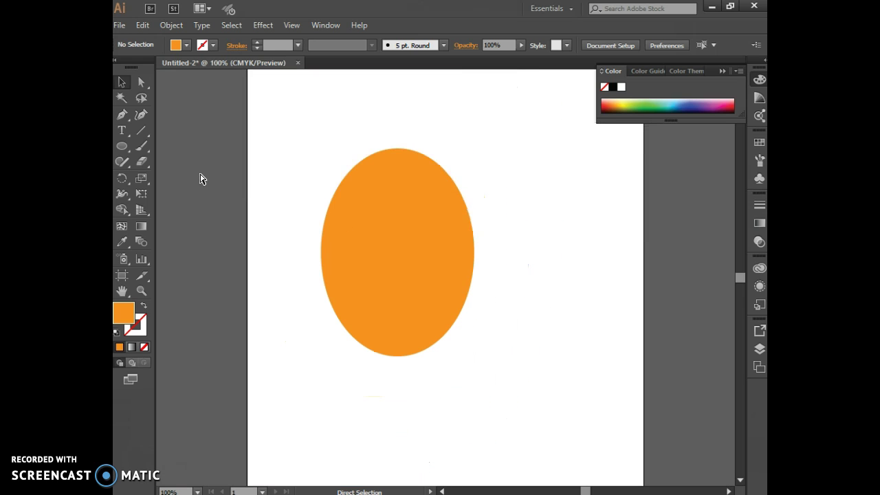
{"action": "key", "text": "ctrl+minus"}
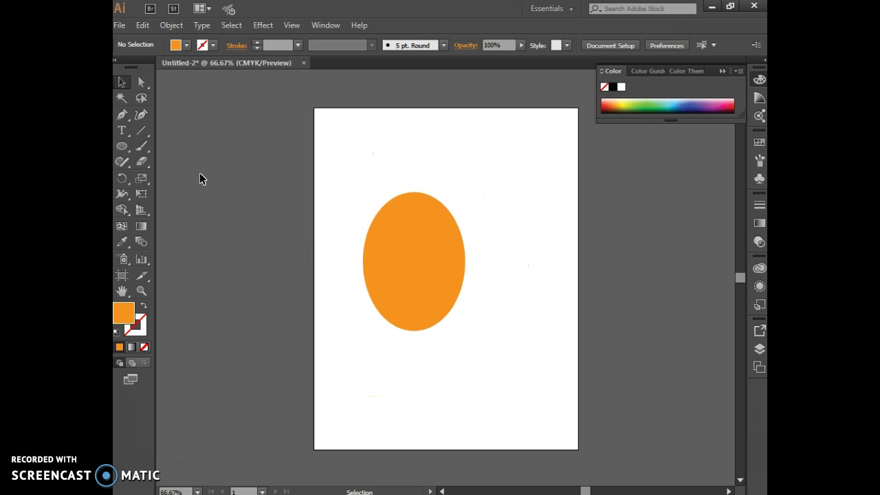
{"action": "left_click", "coordinate": [180, 490]}
{"action": "left_click", "coordinate": [141, 289]}
{"action": "left_click", "coordinate": [406, 285]}
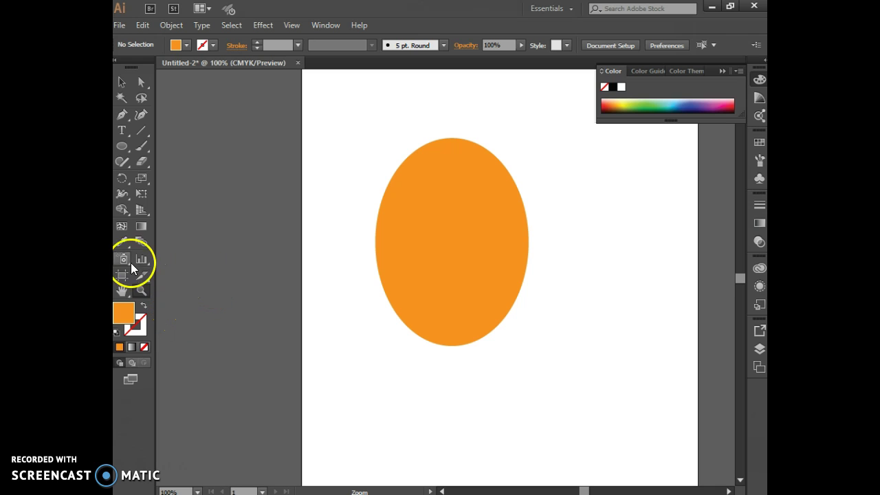
Make the stroke active and set it to a green swatch.
{"action": "left_click", "coordinate": [138, 325]}
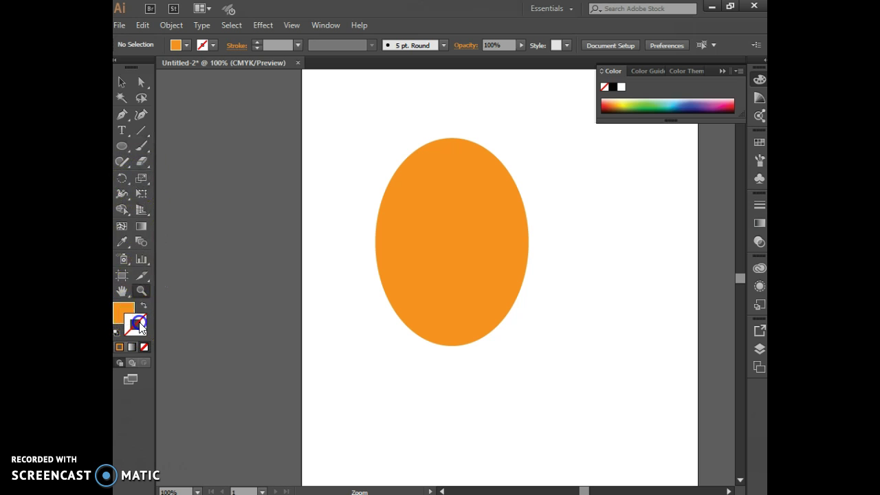
{"action": "left_click", "coordinate": [213, 46]}
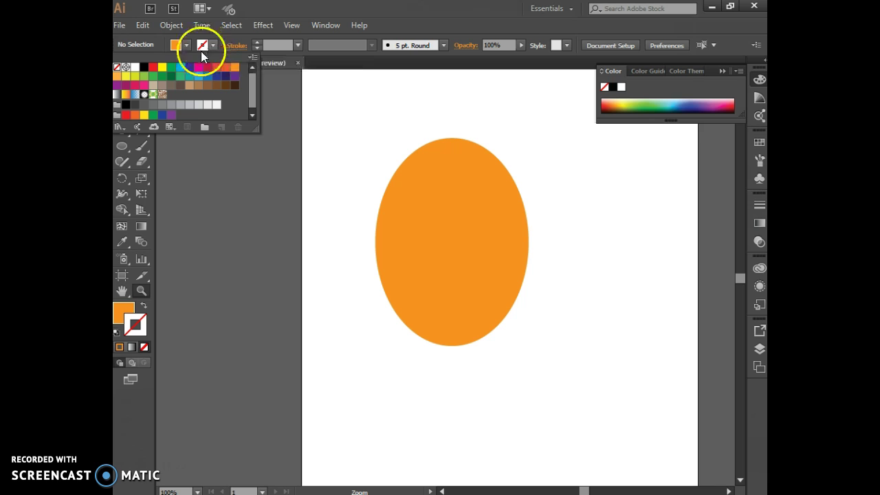
{"action": "left_click", "coordinate": [163, 76]}
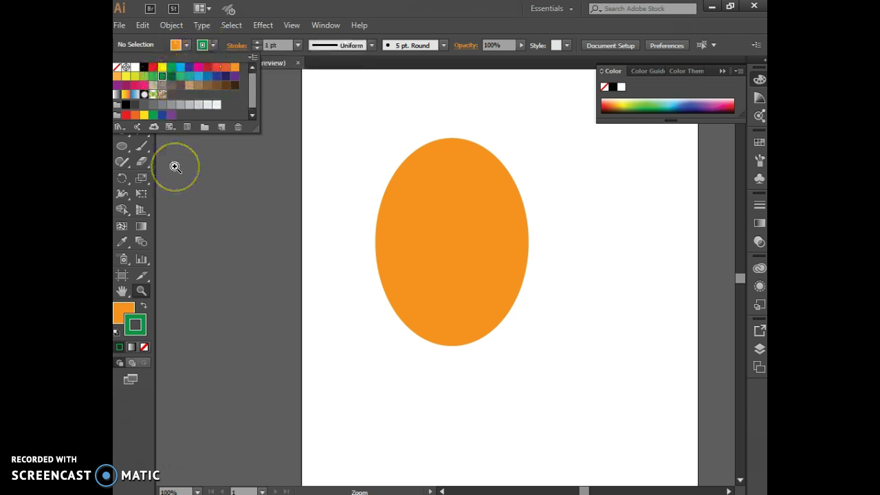
Draw a tilted hexagon with the Polygon tool across the page's left edge, overlapping the ellipse's lower left, and deselect it.
{"action": "left_click", "coordinate": [120, 145]}
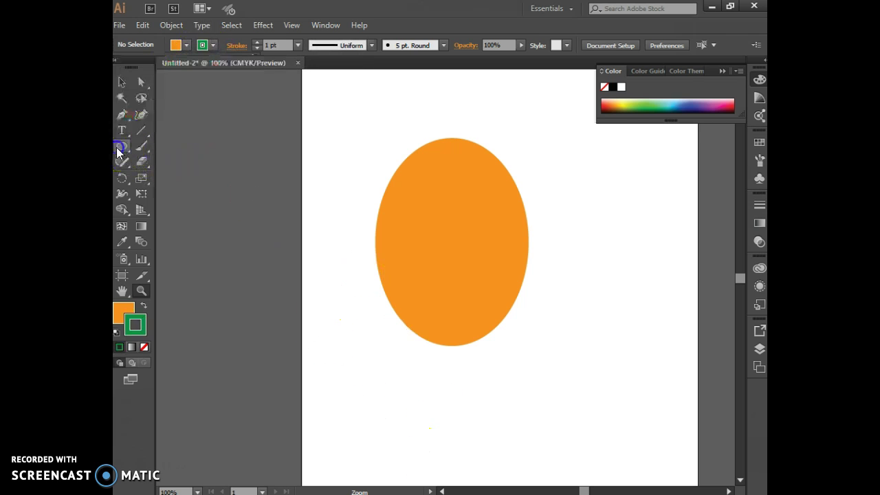
{"action": "left_click_drag", "start_coordinate": [119, 146], "coordinate": [170, 193]}
{"action": "left_click_drag", "start_coordinate": [330, 329], "coordinate": [399, 394]}
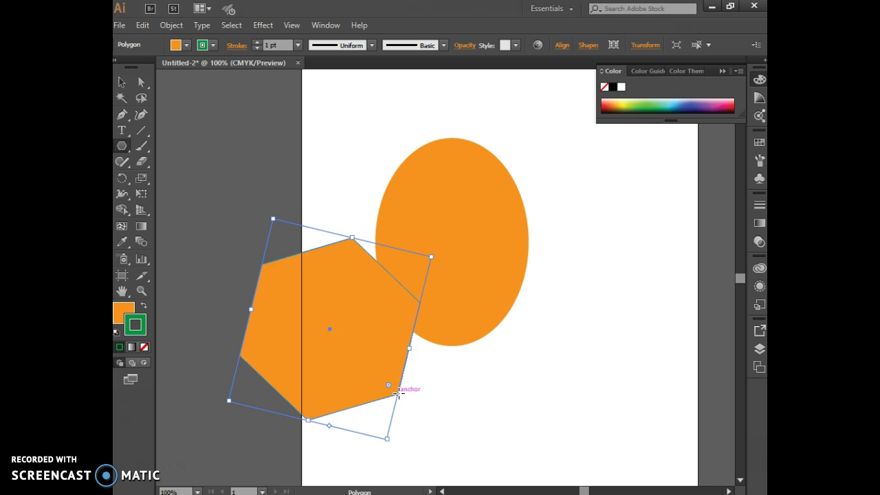
{"action": "left_click", "coordinate": [122, 83]}
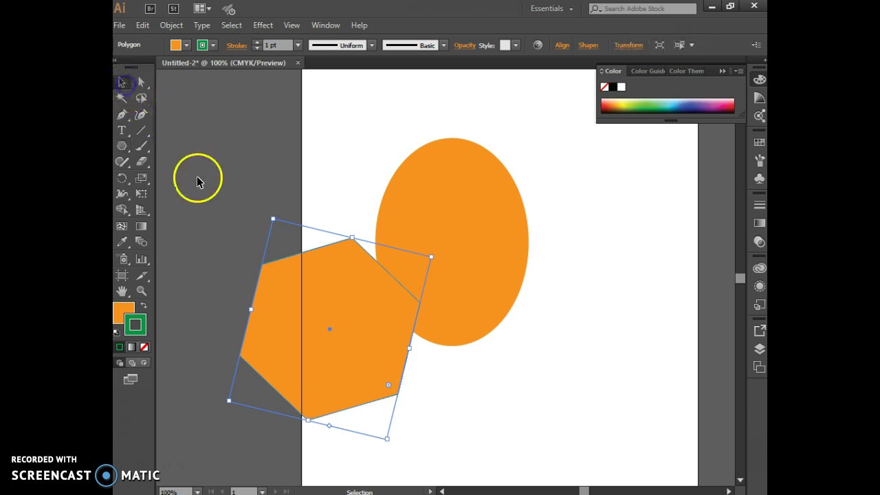
{"action": "left_click", "coordinate": [220, 228]}
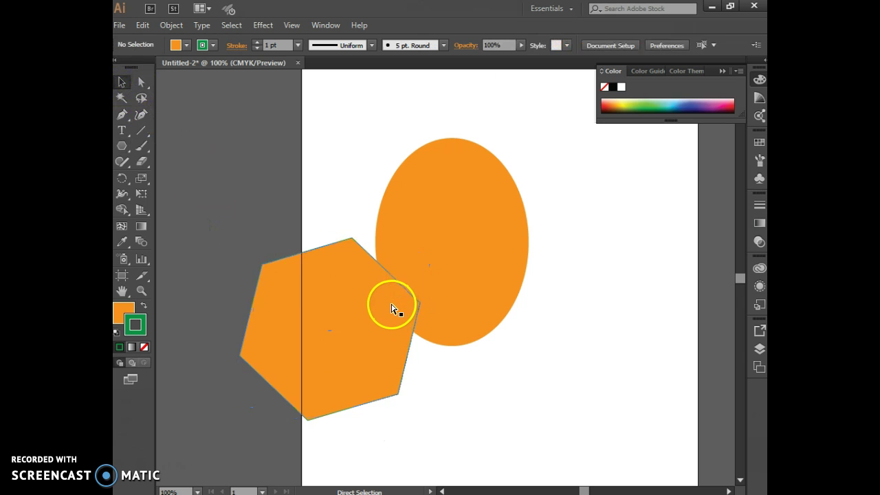
Select the hexagon and raise its stroke weight to 19 pt.
{"action": "key", "text": "ctrl+plus"}
{"action": "key", "text": "ctrl+plus"}
{"action": "key", "text": "ctrl+plus"}
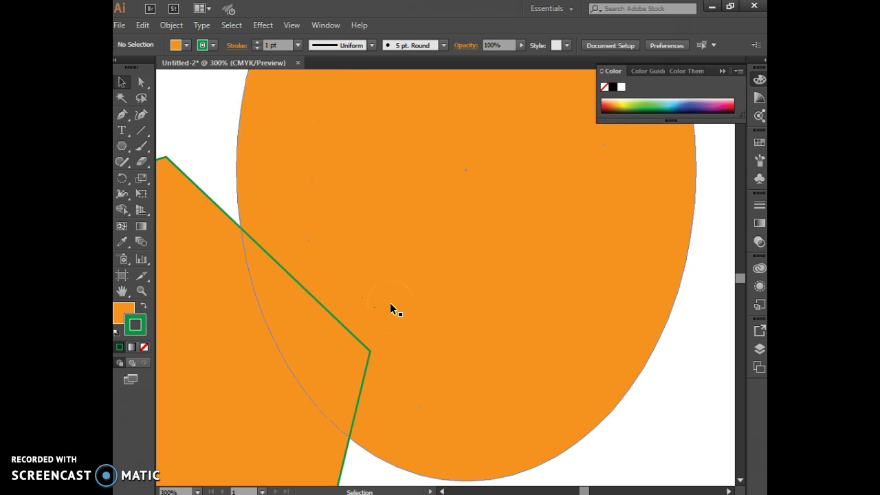
{"action": "key", "text": "ctrl+minus"}
{"action": "key", "text": "ctrl+minus"}
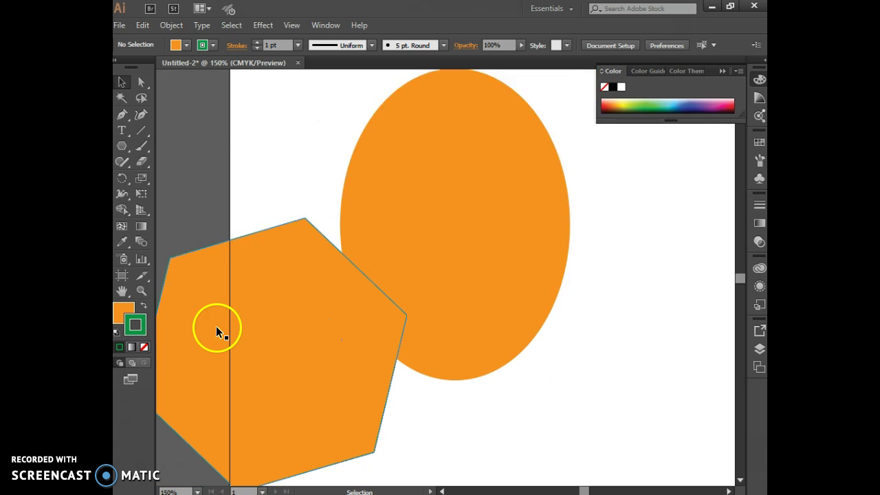
{"action": "left_click", "coordinate": [197, 269]}
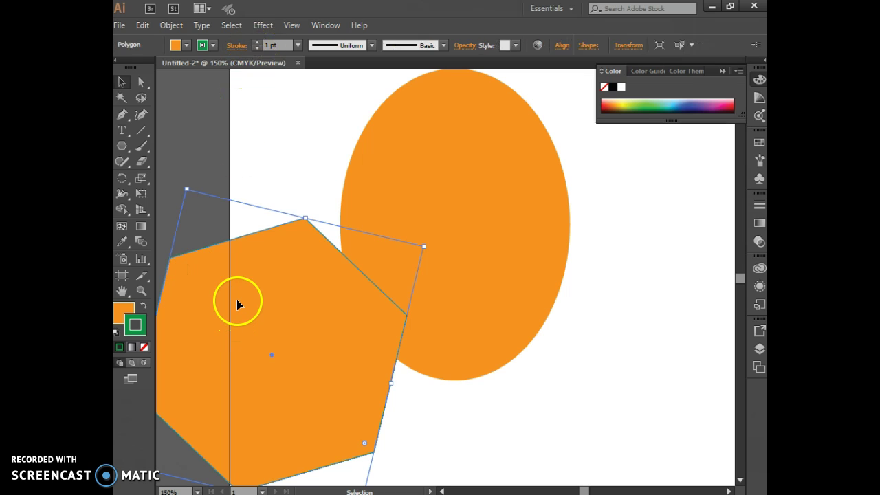
{"action": "left_click", "coordinate": [122, 82]}
{"action": "left_click", "coordinate": [256, 43]}
{"action": "left_click", "coordinate": [257, 43]}
{"action": "left_click", "coordinate": [256, 42]}
{"action": "left_click", "coordinate": [257, 43]}
{"action": "left_click", "coordinate": [256, 42]}
{"action": "left_click", "coordinate": [256, 42]}
{"action": "left_click", "coordinate": [257, 42]}
{"action": "left_click", "coordinate": [256, 42]}
{"action": "left_click", "coordinate": [256, 43]}
{"action": "left_click", "coordinate": [257, 42]}
{"action": "left_click", "coordinate": [257, 43]}
{"action": "left_click", "coordinate": [256, 43]}
{"action": "left_click", "coordinate": [257, 42]}
{"action": "left_click", "coordinate": [256, 42]}
{"action": "left_click", "coordinate": [257, 42]}
{"action": "left_click", "coordinate": [256, 42]}
{"action": "left_click", "coordinate": [257, 43]}
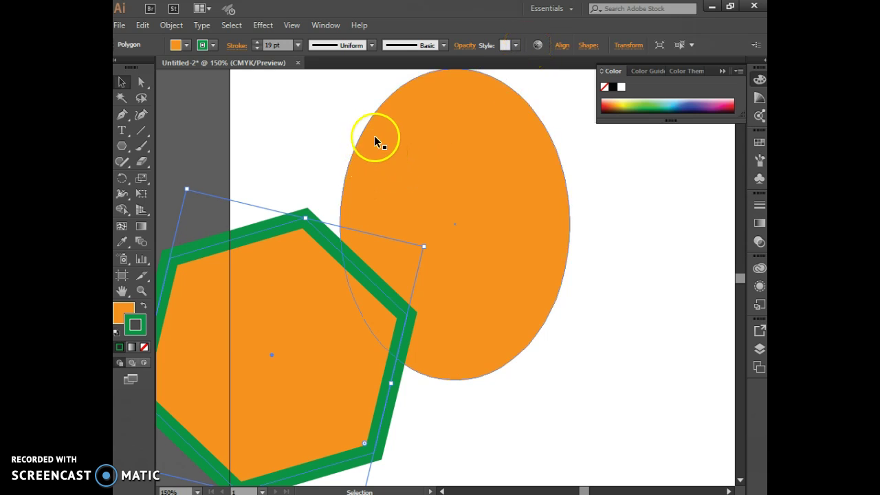
Collapse the floating Color panel and zoom out to 50% to show the whole page.
{"action": "left_click", "coordinate": [722, 71]}
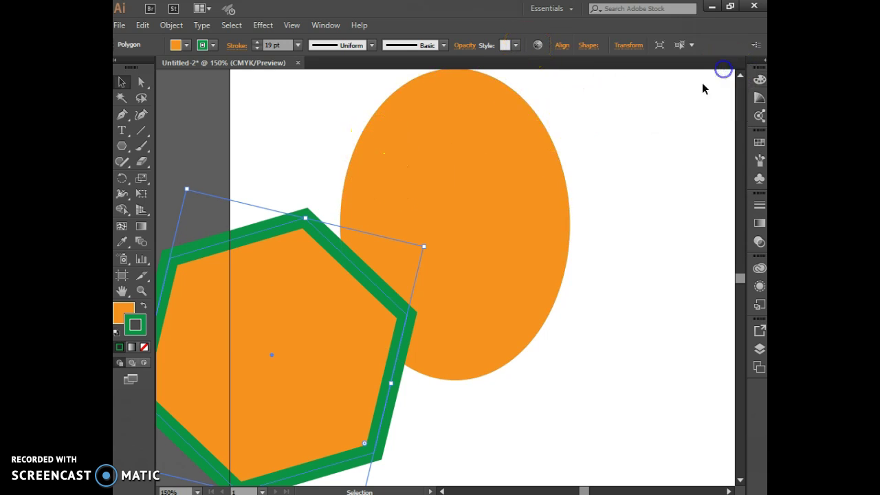
{"action": "scroll", "coordinate": [326, 302], "scroll_direction": "up", "scroll_amount": 1}
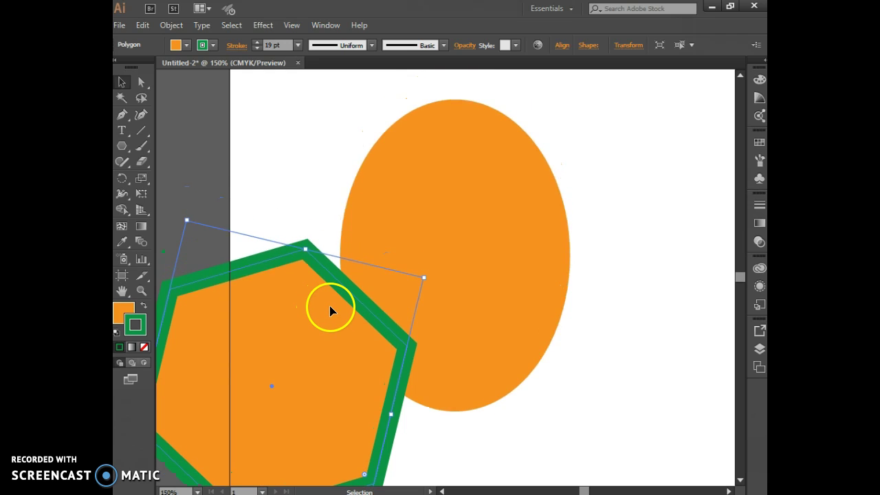
{"action": "key", "text": "ctrl+minus"}
{"action": "key", "text": "ctrl+minus"}
{"action": "key", "text": "ctrl+minus"}
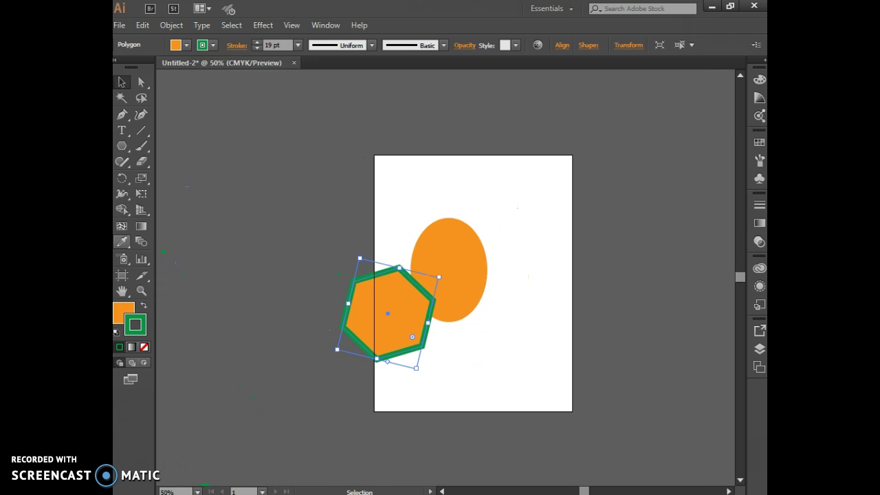
Switch to the Star tool and make the stroke active for coloring.
{"action": "mouse_move", "coordinate": [121, 145]}
{"action": "left_mouse_down"}
{"action": "mouse_move", "coordinate": [151, 149]}
{"action": "mouse_move", "coordinate": [188, 191]}
{"action": "mouse_move", "coordinate": [187, 205]}
{"action": "mouse_move", "coordinate": [190, 144]}
{"action": "mouse_move", "coordinate": [195, 226]}
{"action": "mouse_move", "coordinate": [196, 149]}
{"action": "mouse_move", "coordinate": [198, 206]}
{"action": "left_mouse_up"}
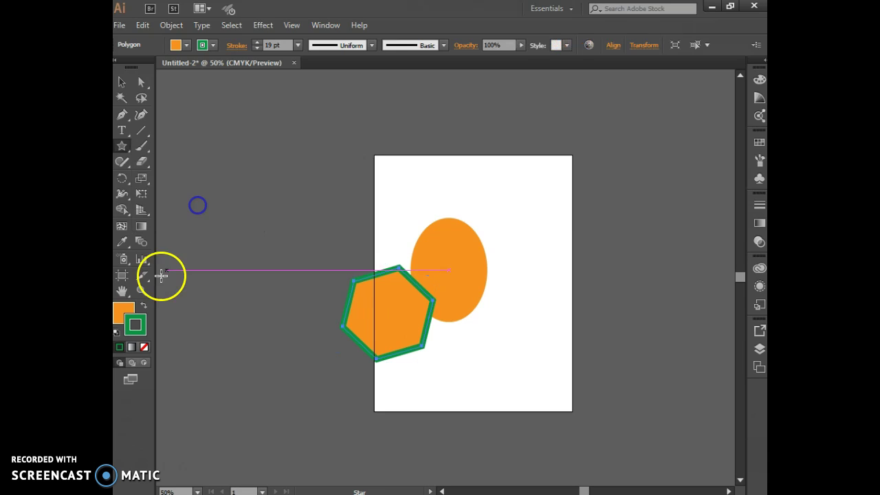
{"action": "left_click", "coordinate": [132, 312]}
{"action": "left_click", "coordinate": [137, 321]}
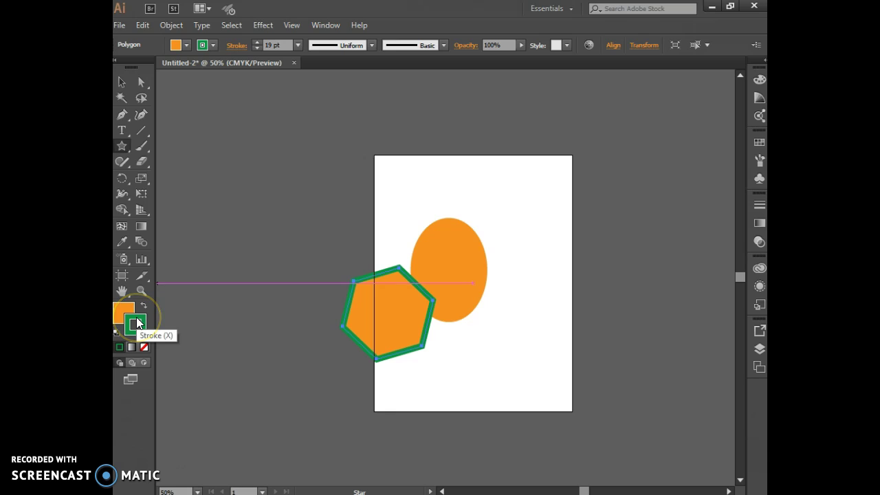